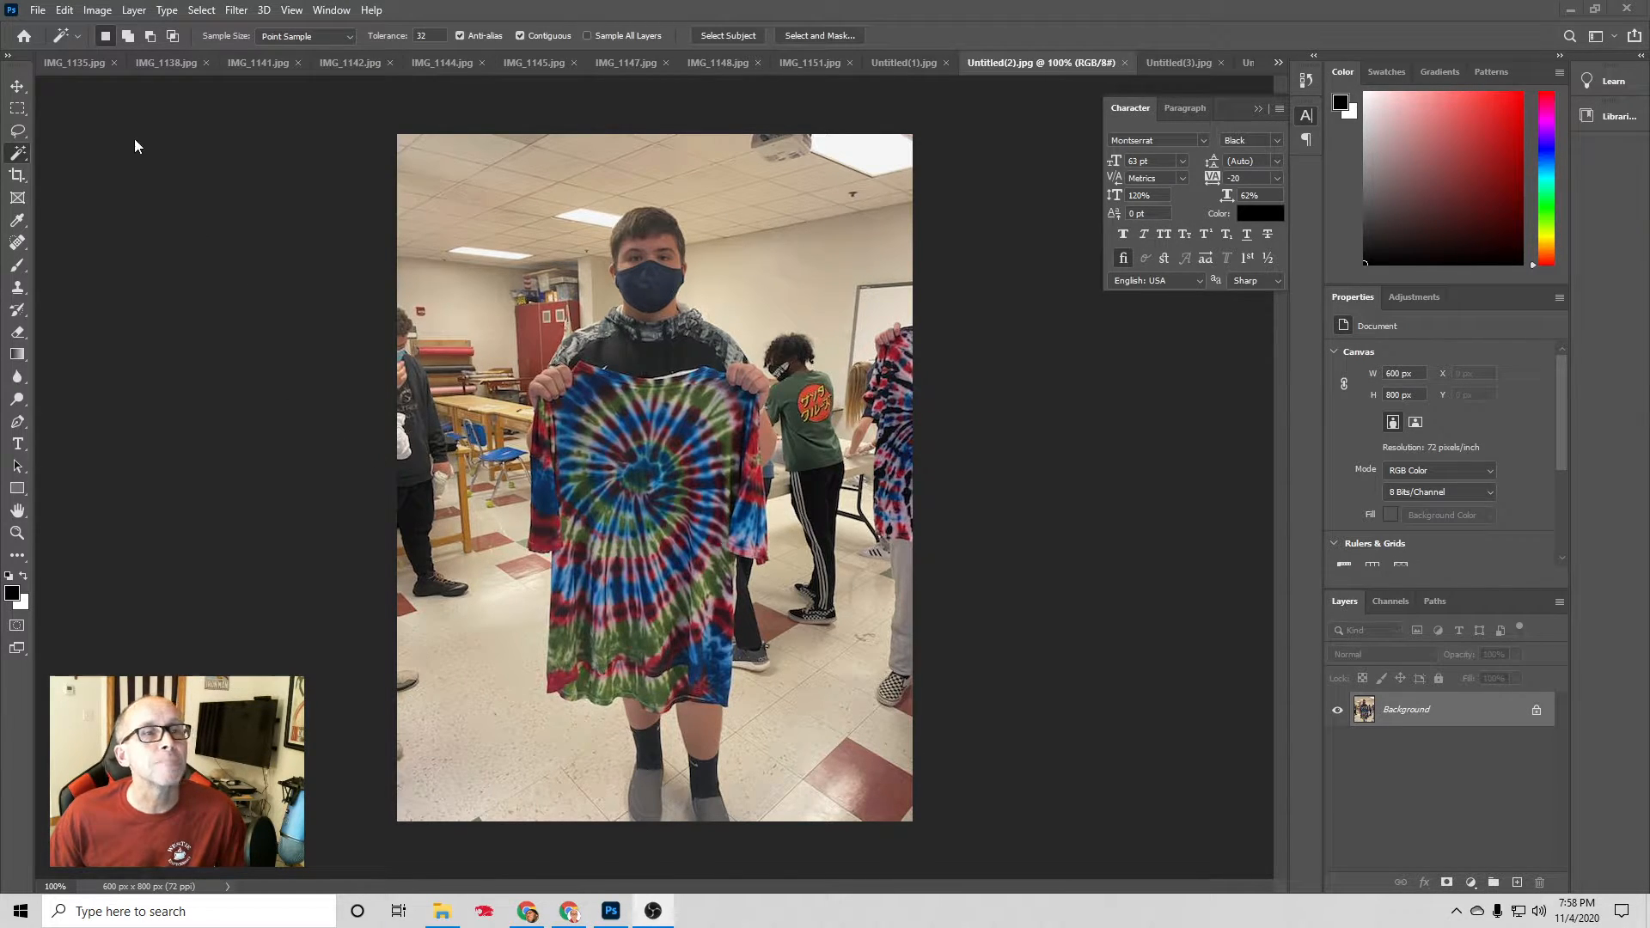
Crop the photo to about 344 by 632 px, tightly around the boy and the tie-dye shirt he holds.
click(17, 176)
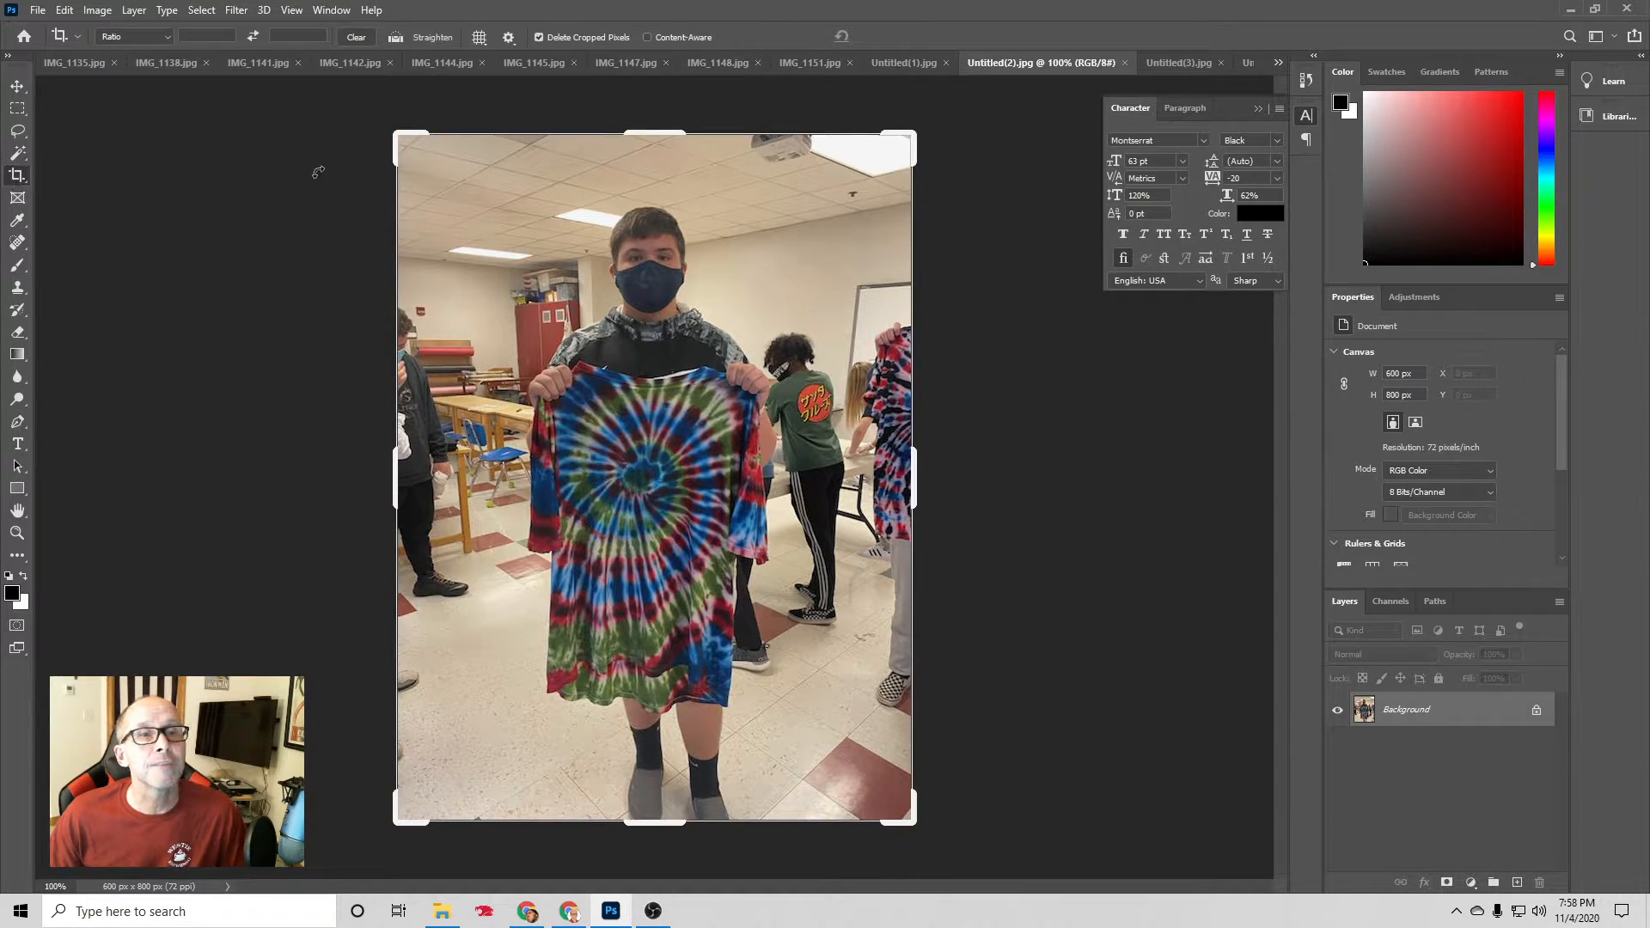
drag(391, 143, 447, 162)
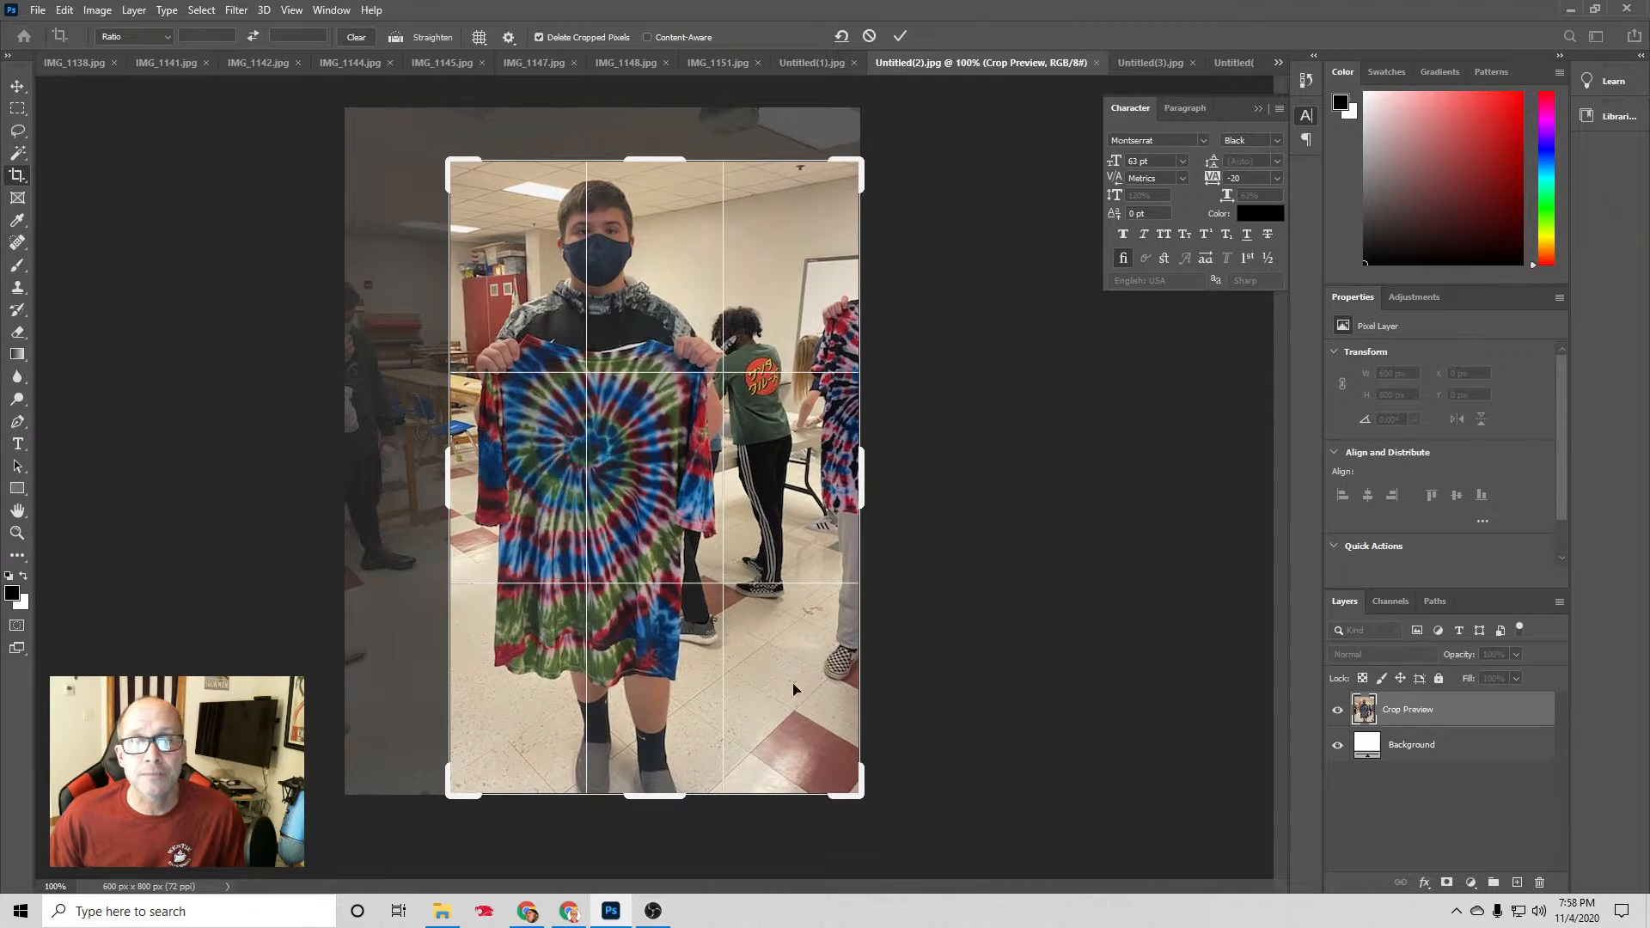
drag(859, 795, 806, 751)
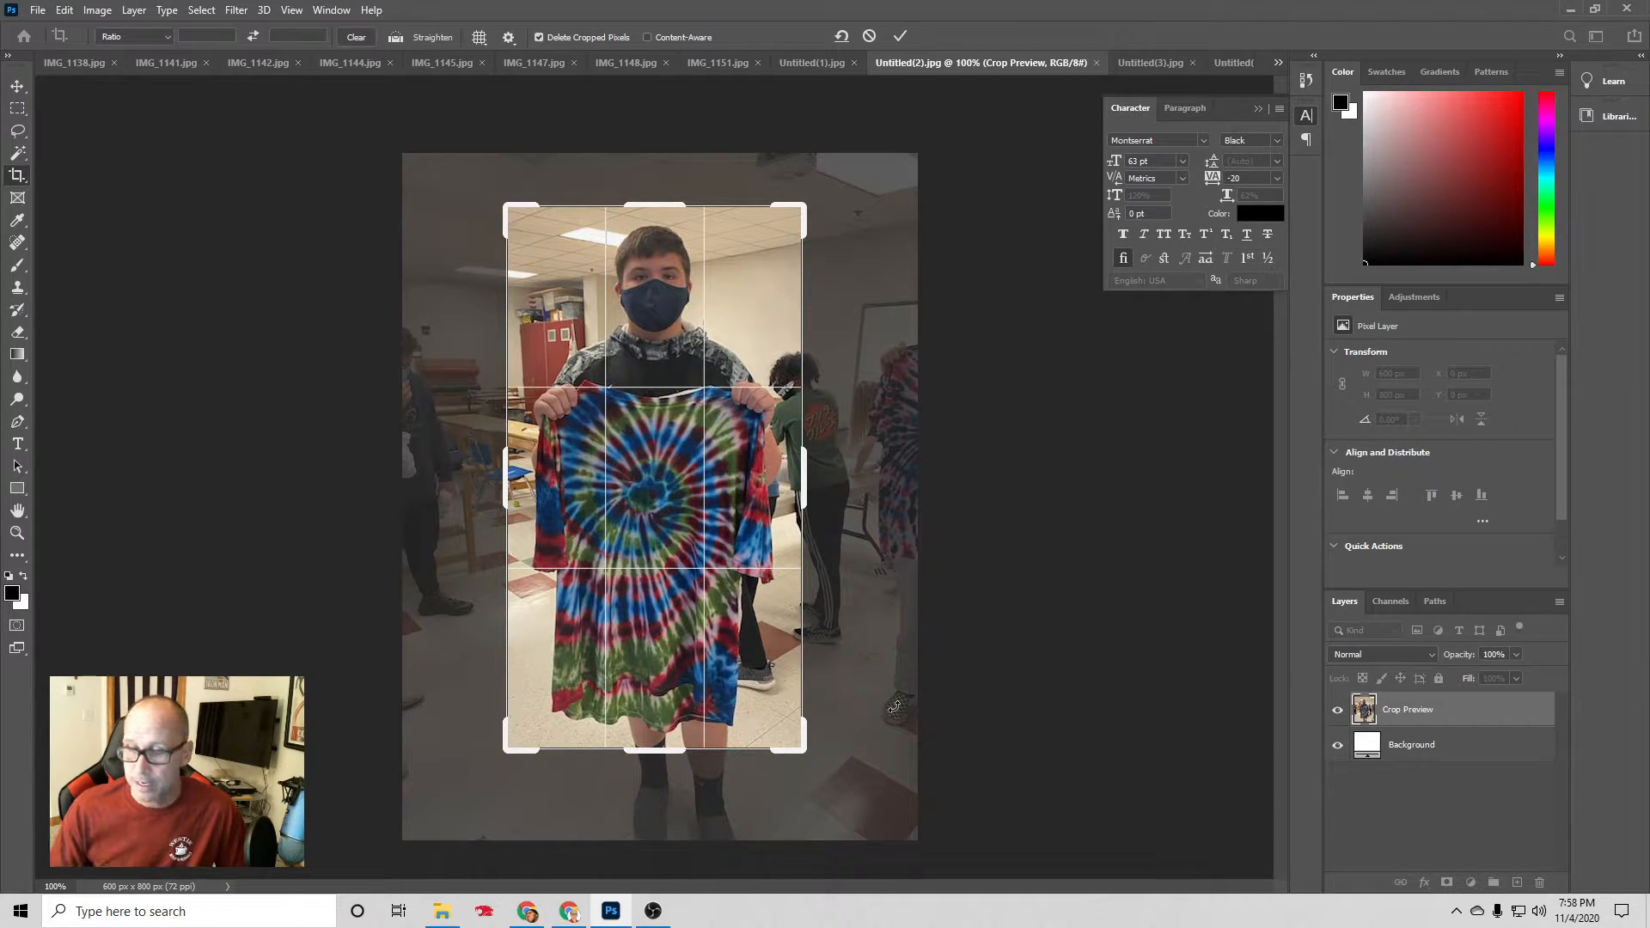
key(Return)
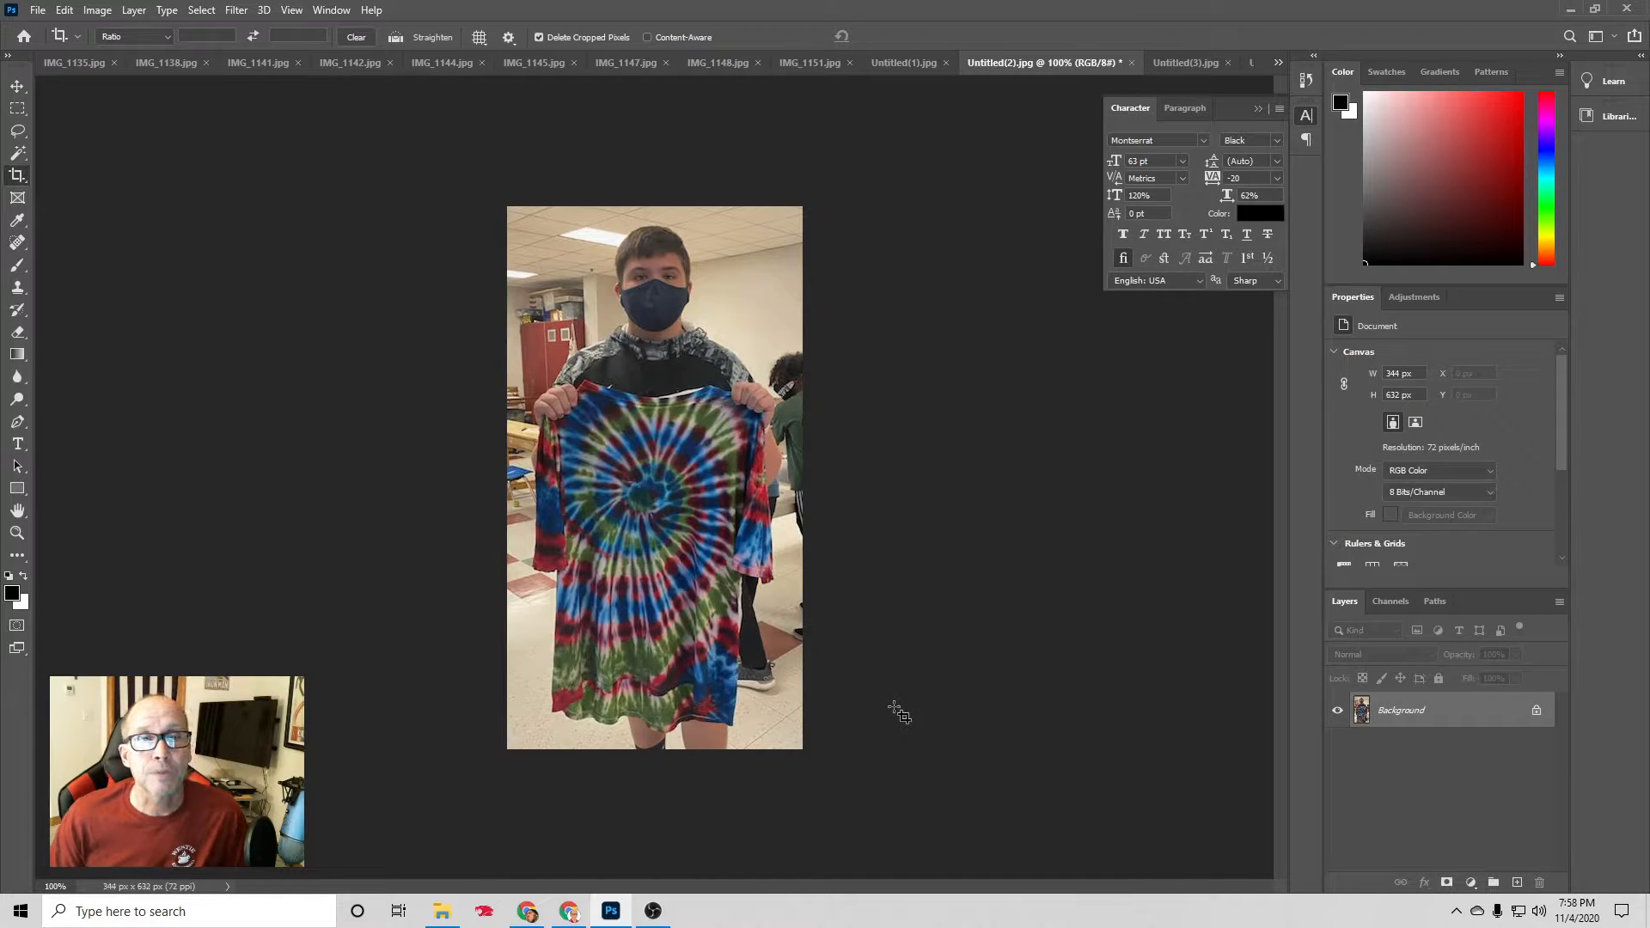
Select the boy and his tie-dye shirt with the Object Selection tool, framing the whole figure.
click(21, 86)
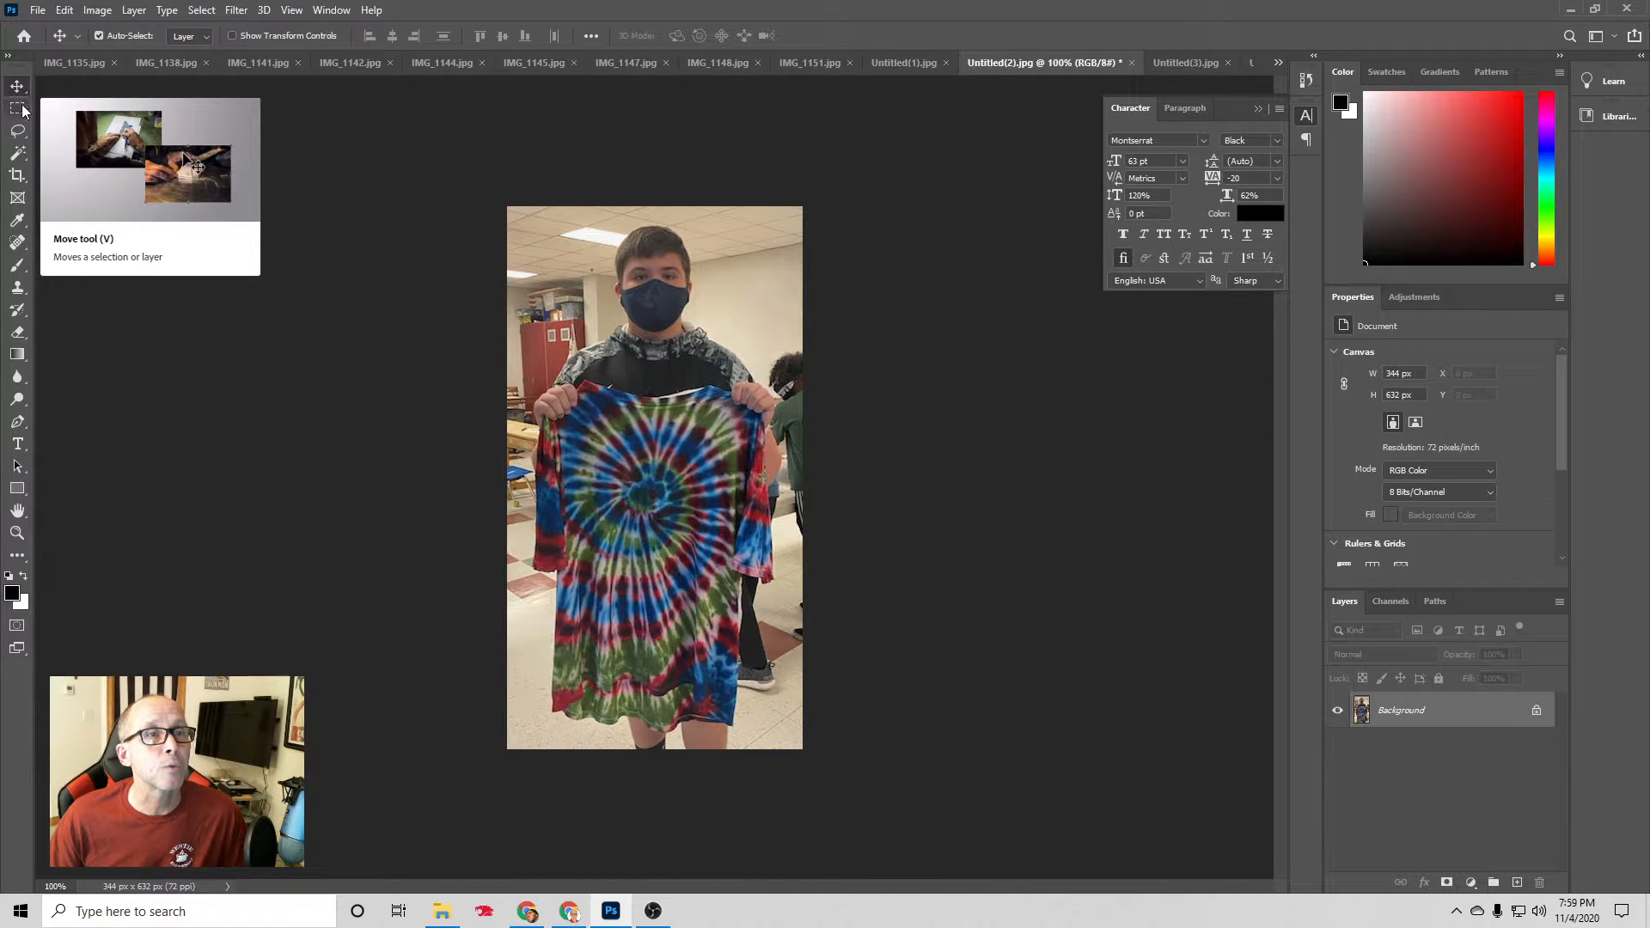
click(21, 154)
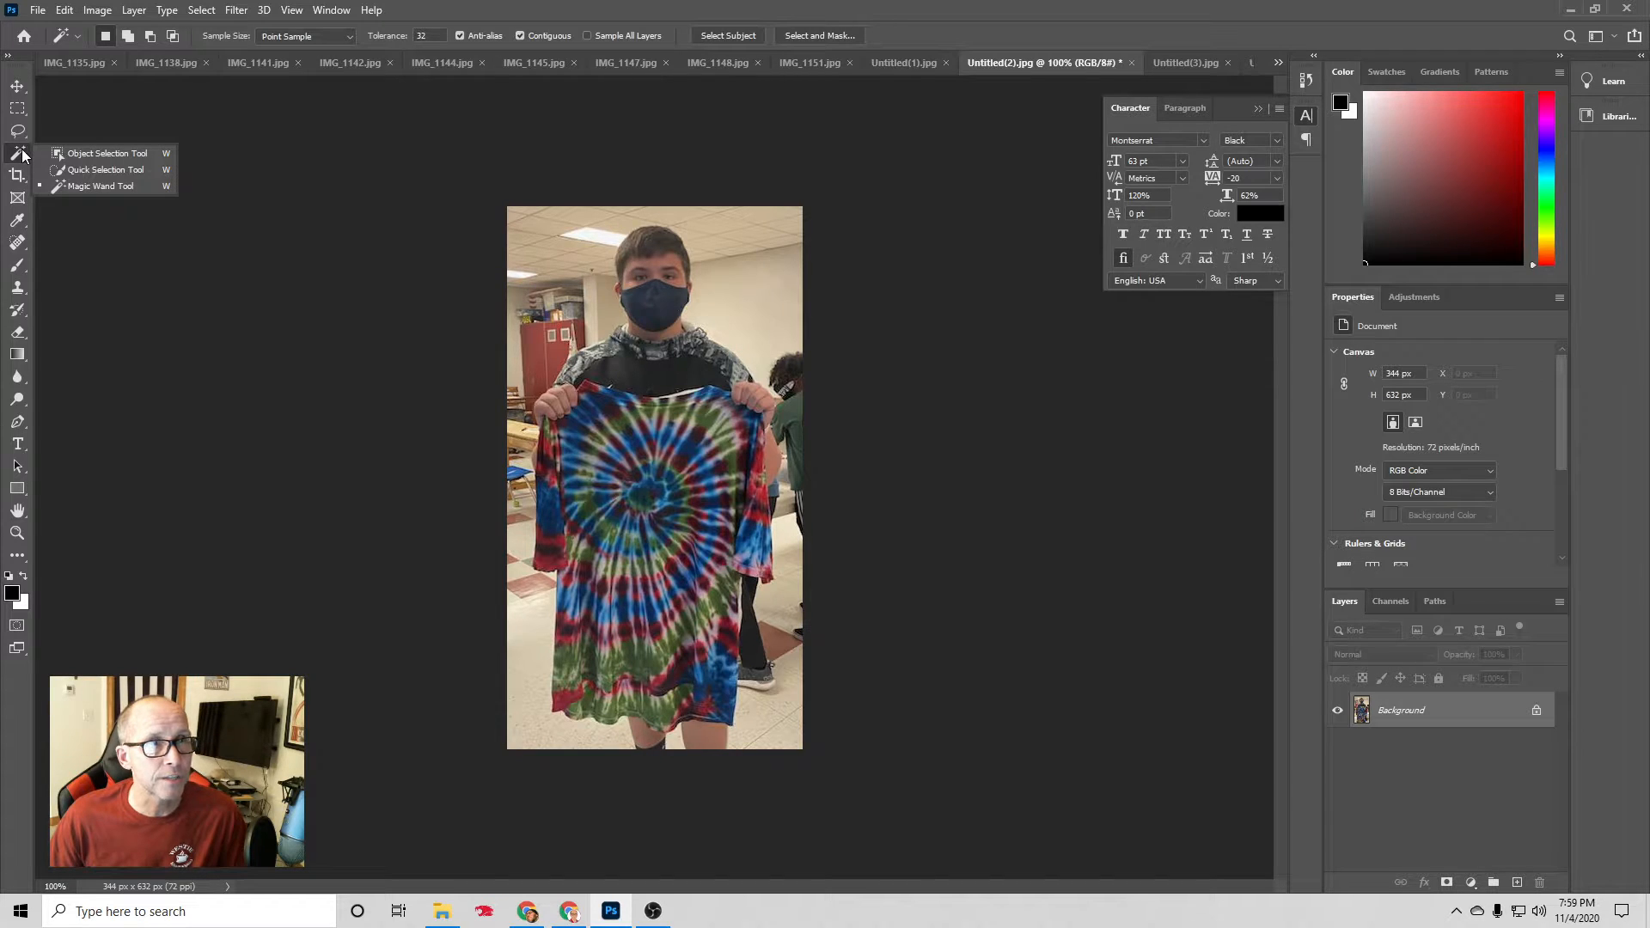
click(71, 155)
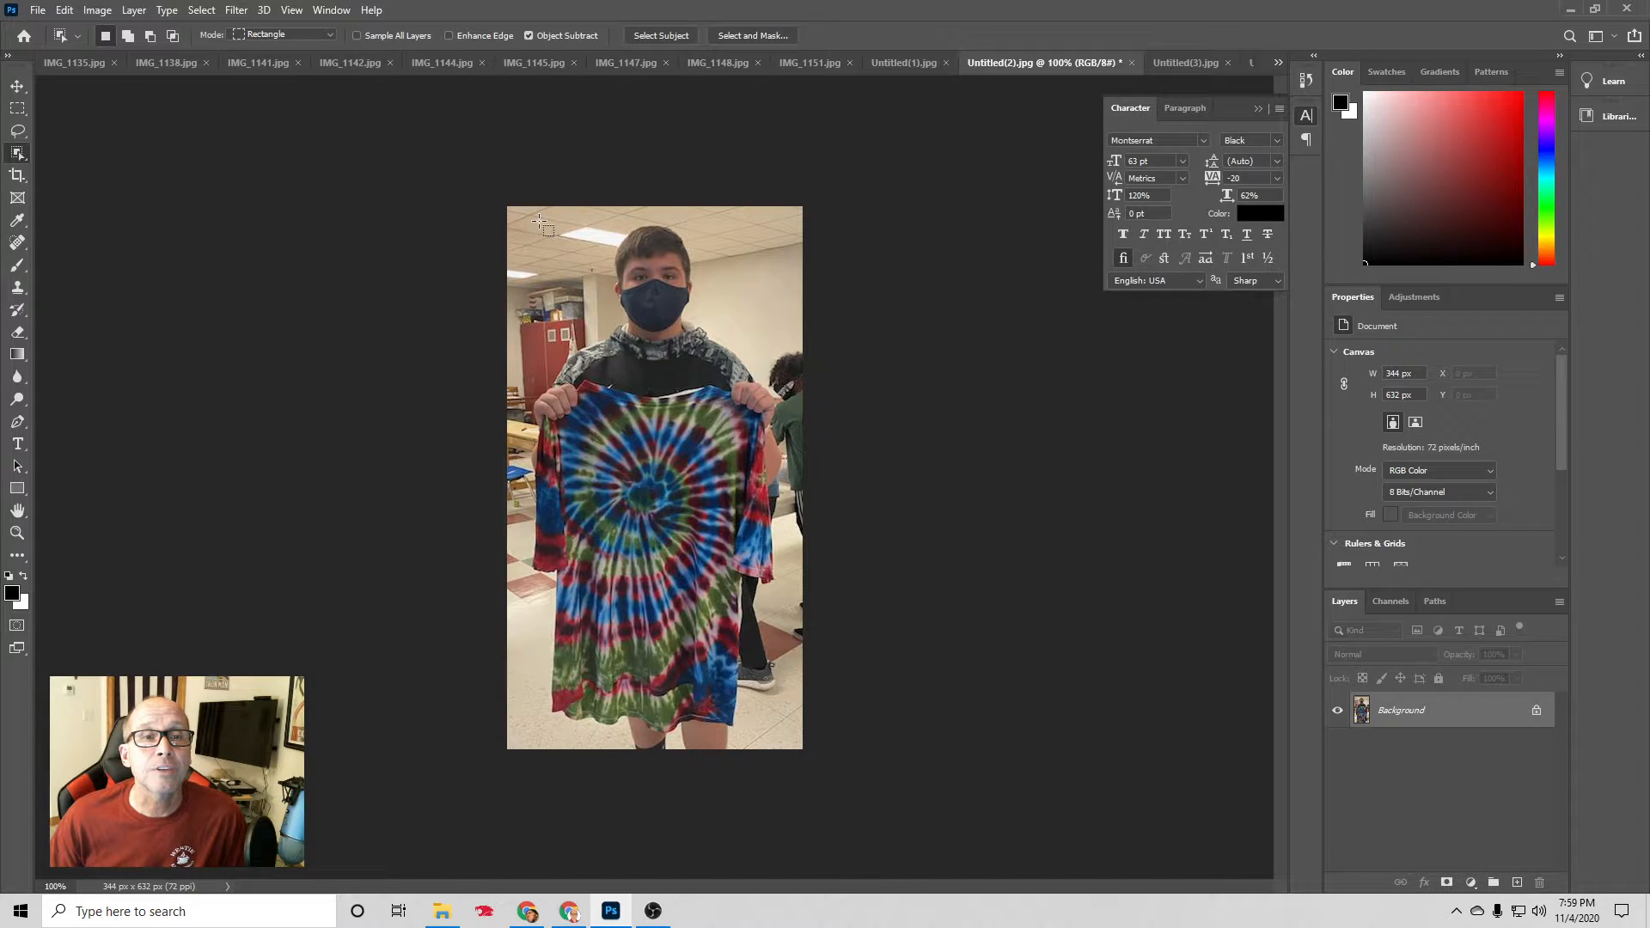
drag(534, 222, 777, 750)
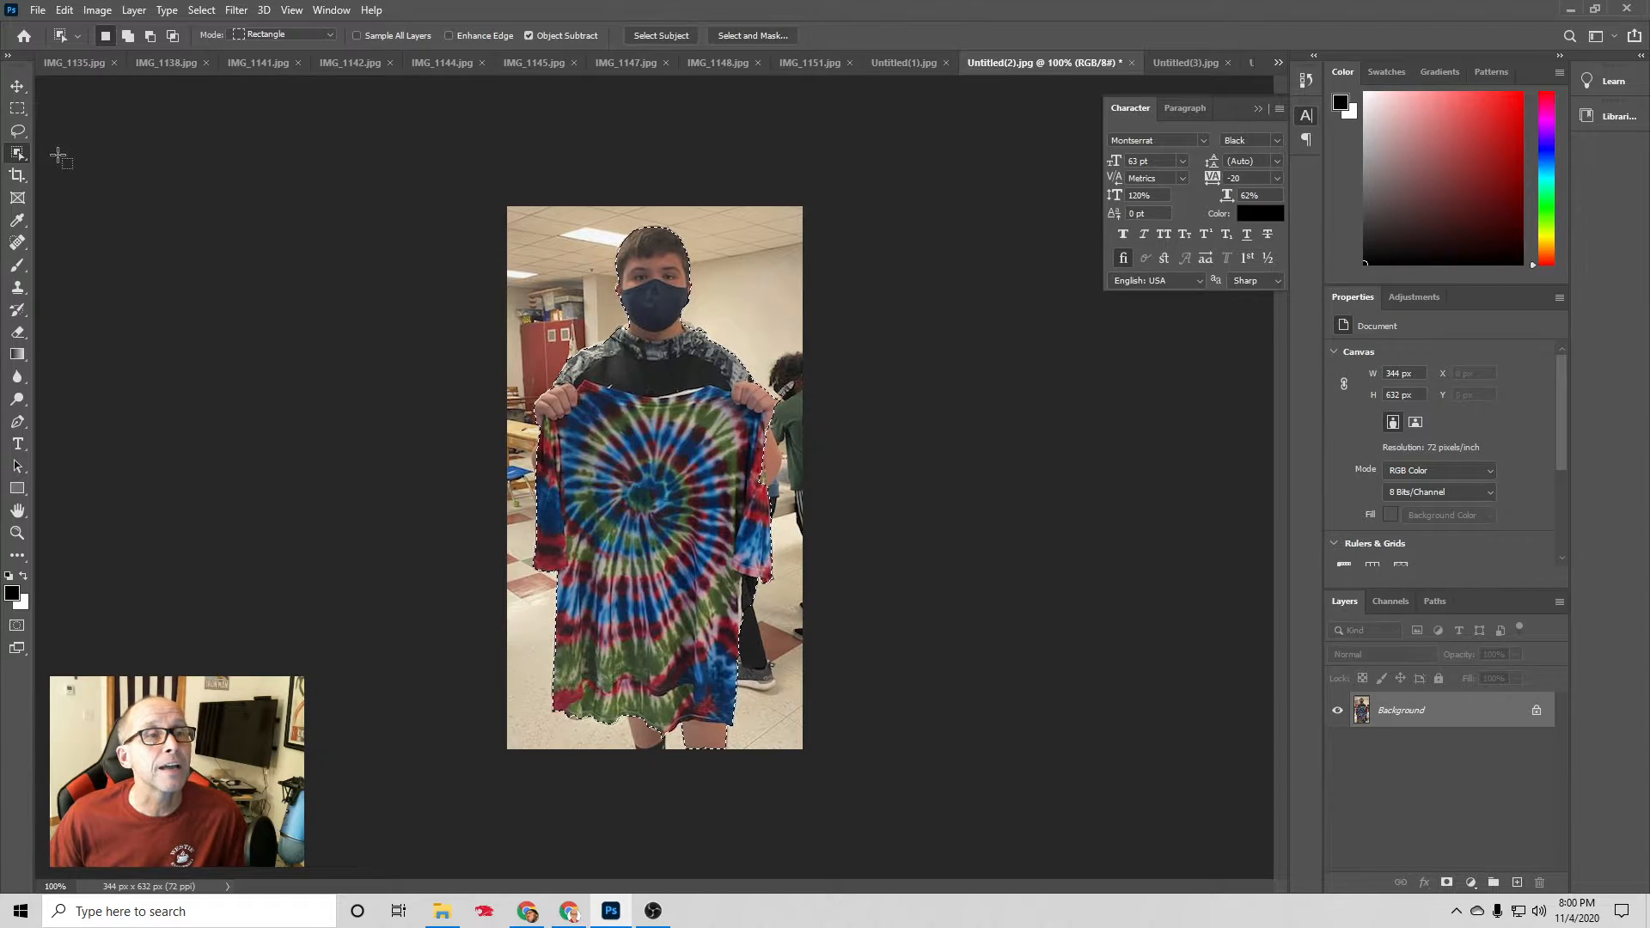
Show the selection as a Quick Mask and erase the red overlay from the masked leg below the shirt's hem.
click(17, 630)
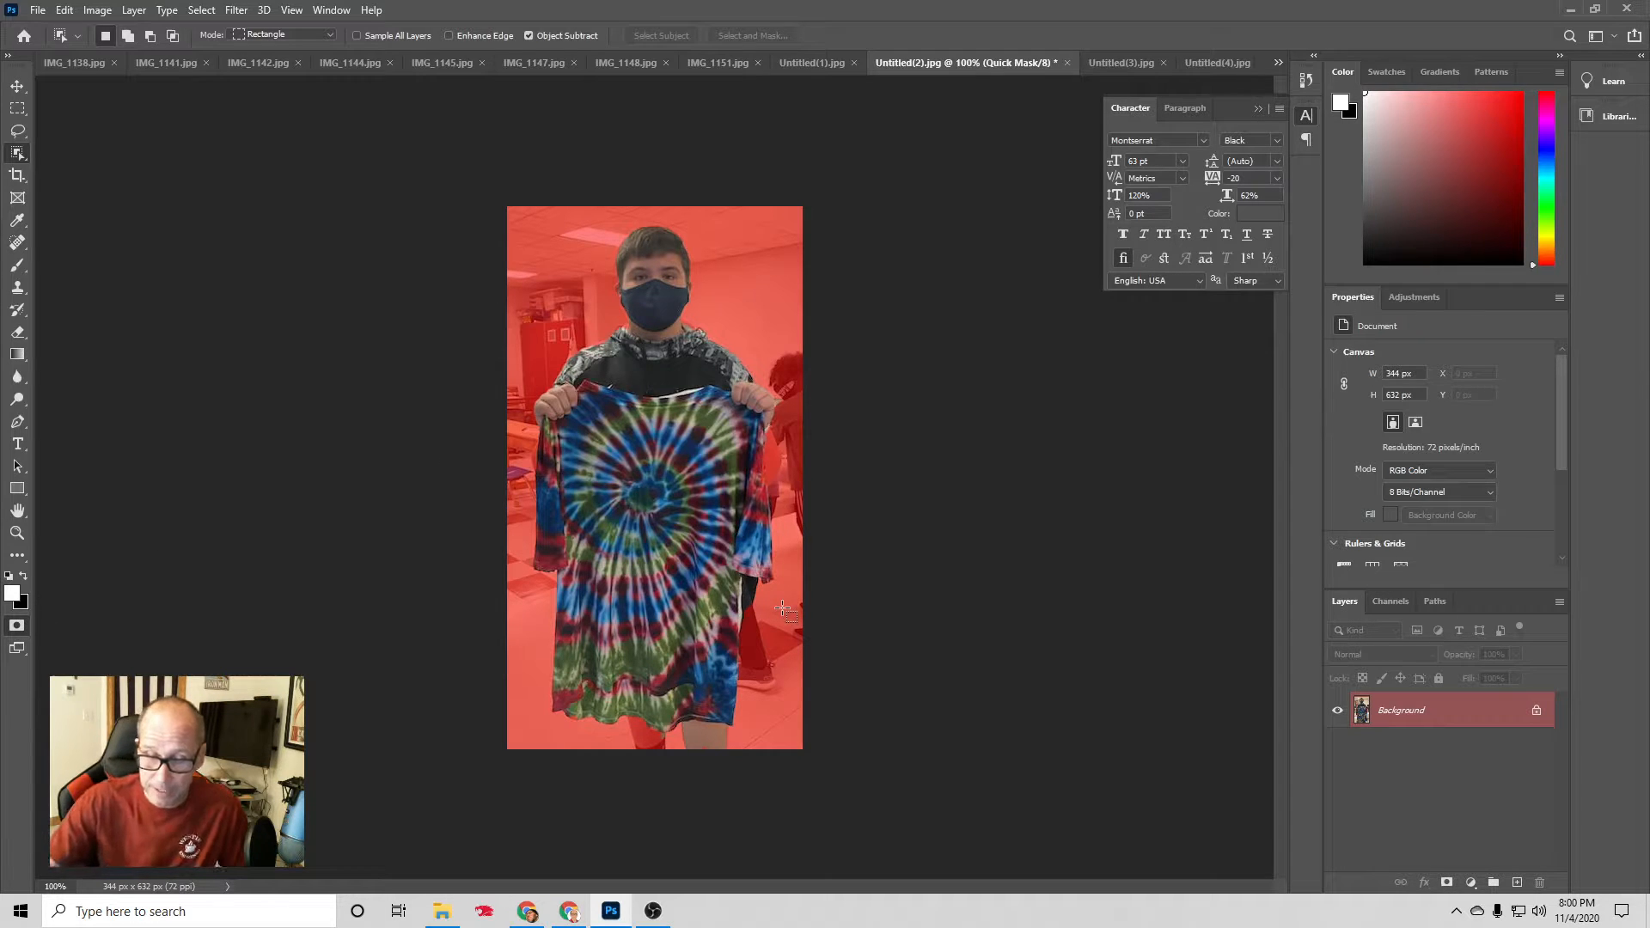
key(ctrl+plus)
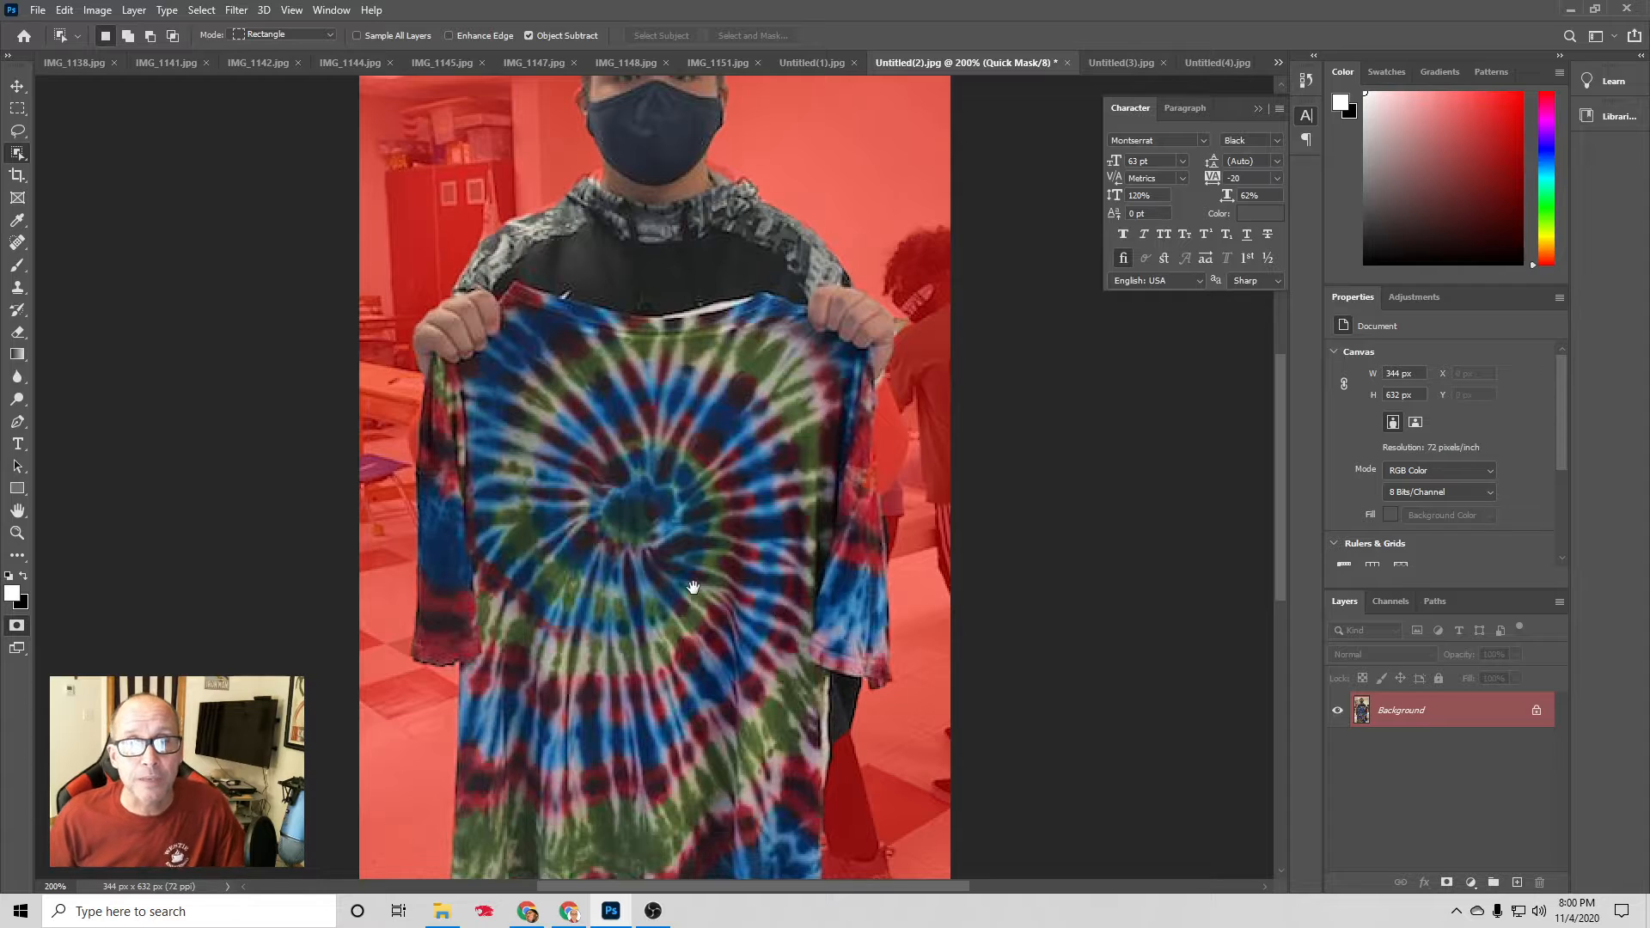
drag(640, 678, 636, 593)
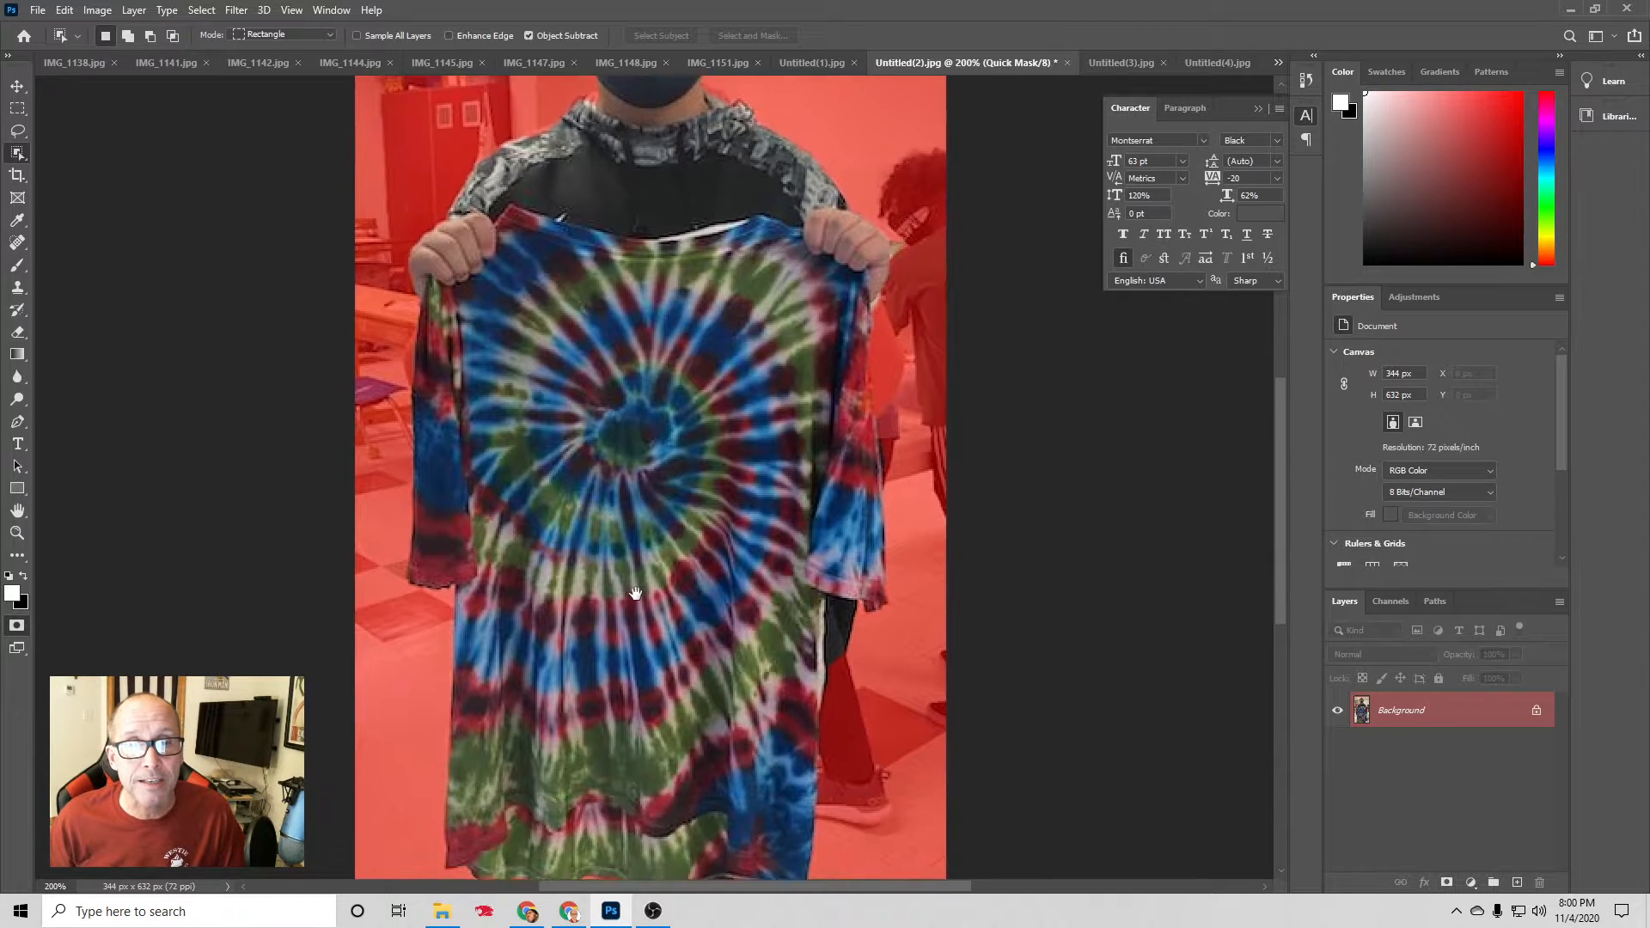
scroll(636, 594, down, 3)
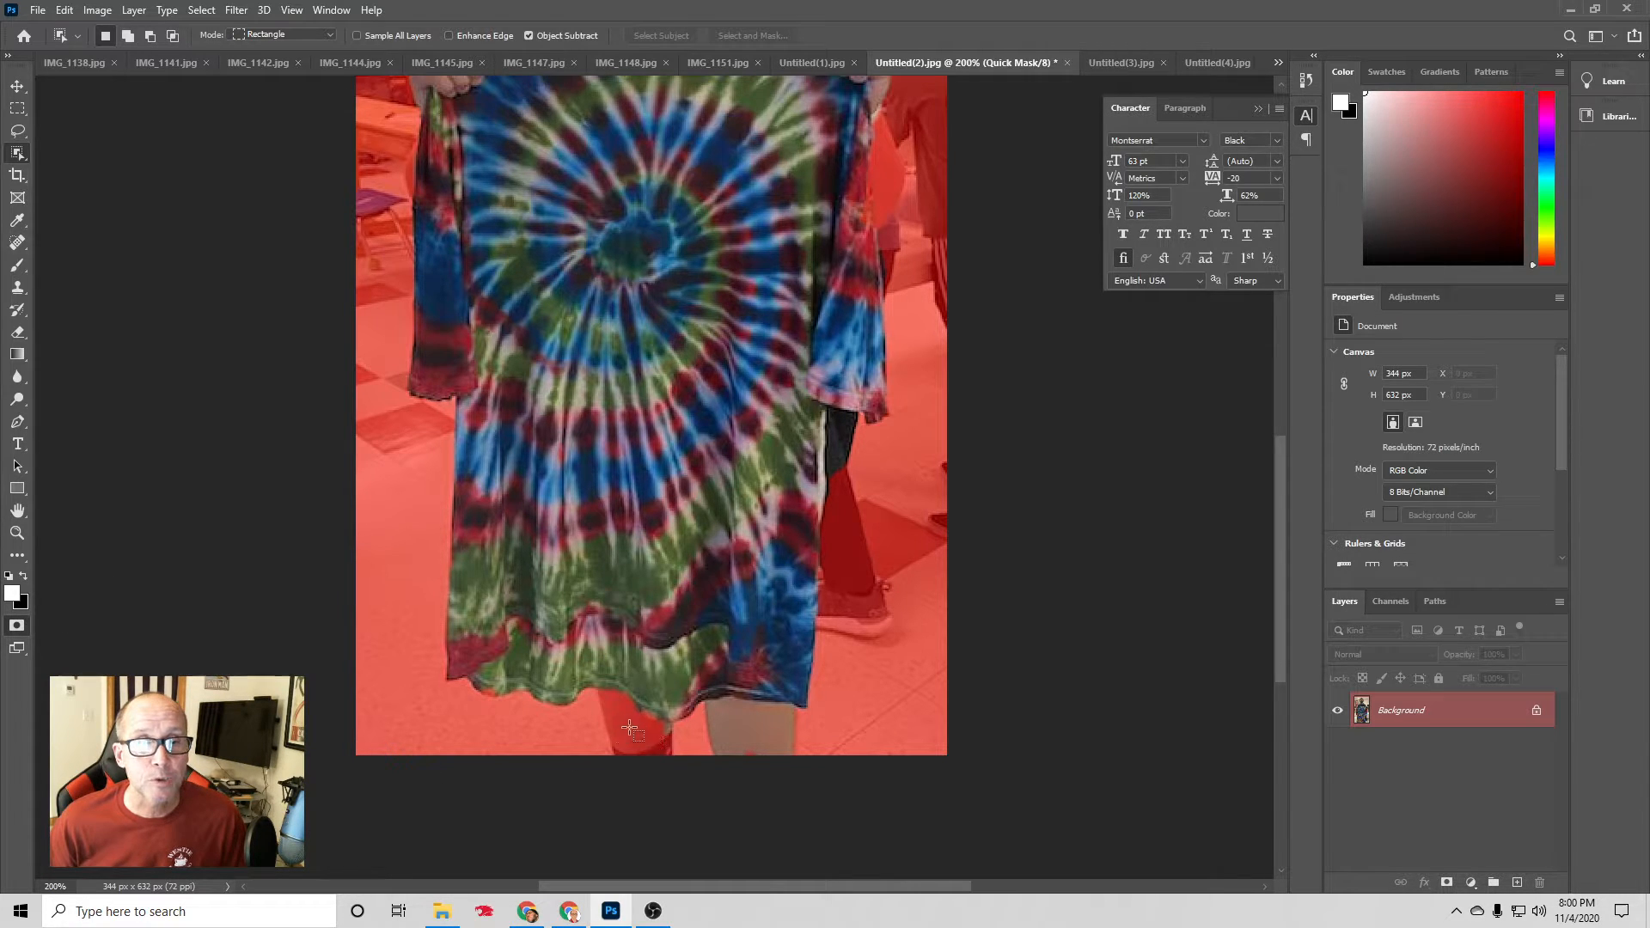
click(8, 578)
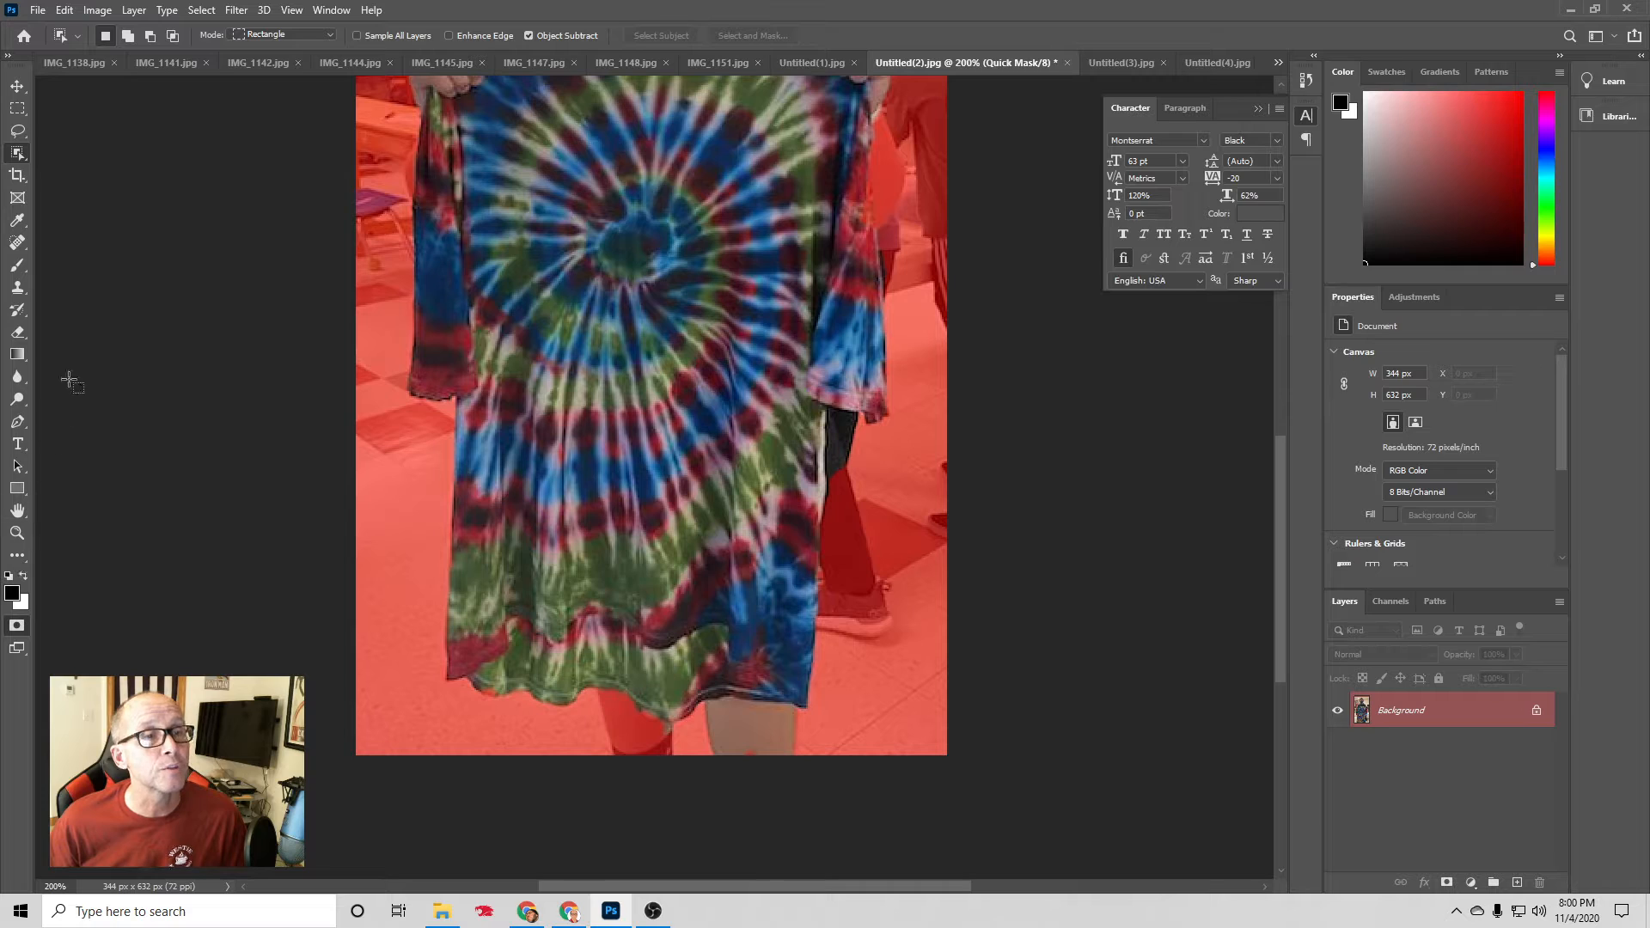
click(19, 332)
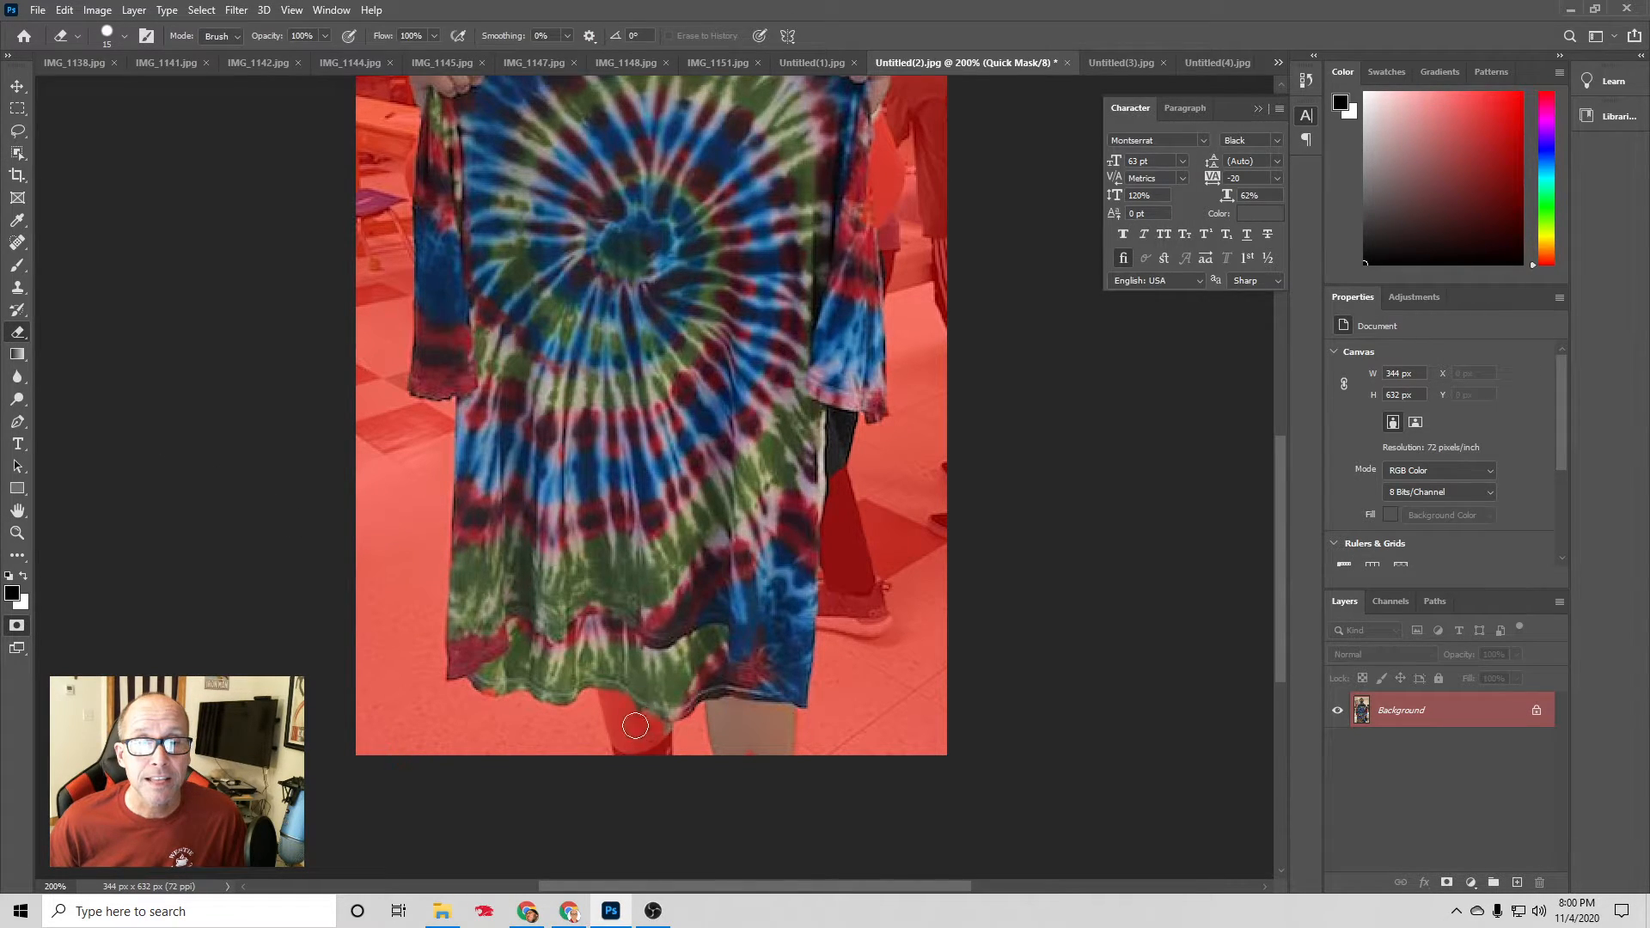
mouse_move(636, 713)
mouse_down()
mouse_move(610, 682)
mouse_move(632, 753)
mouse_move(627, 699)
mouse_move(653, 755)
mouse_move(652, 713)
mouse_move(658, 757)
mouse_move(652, 742)
mouse_move(629, 756)
mouse_move(615, 700)
mouse_up()
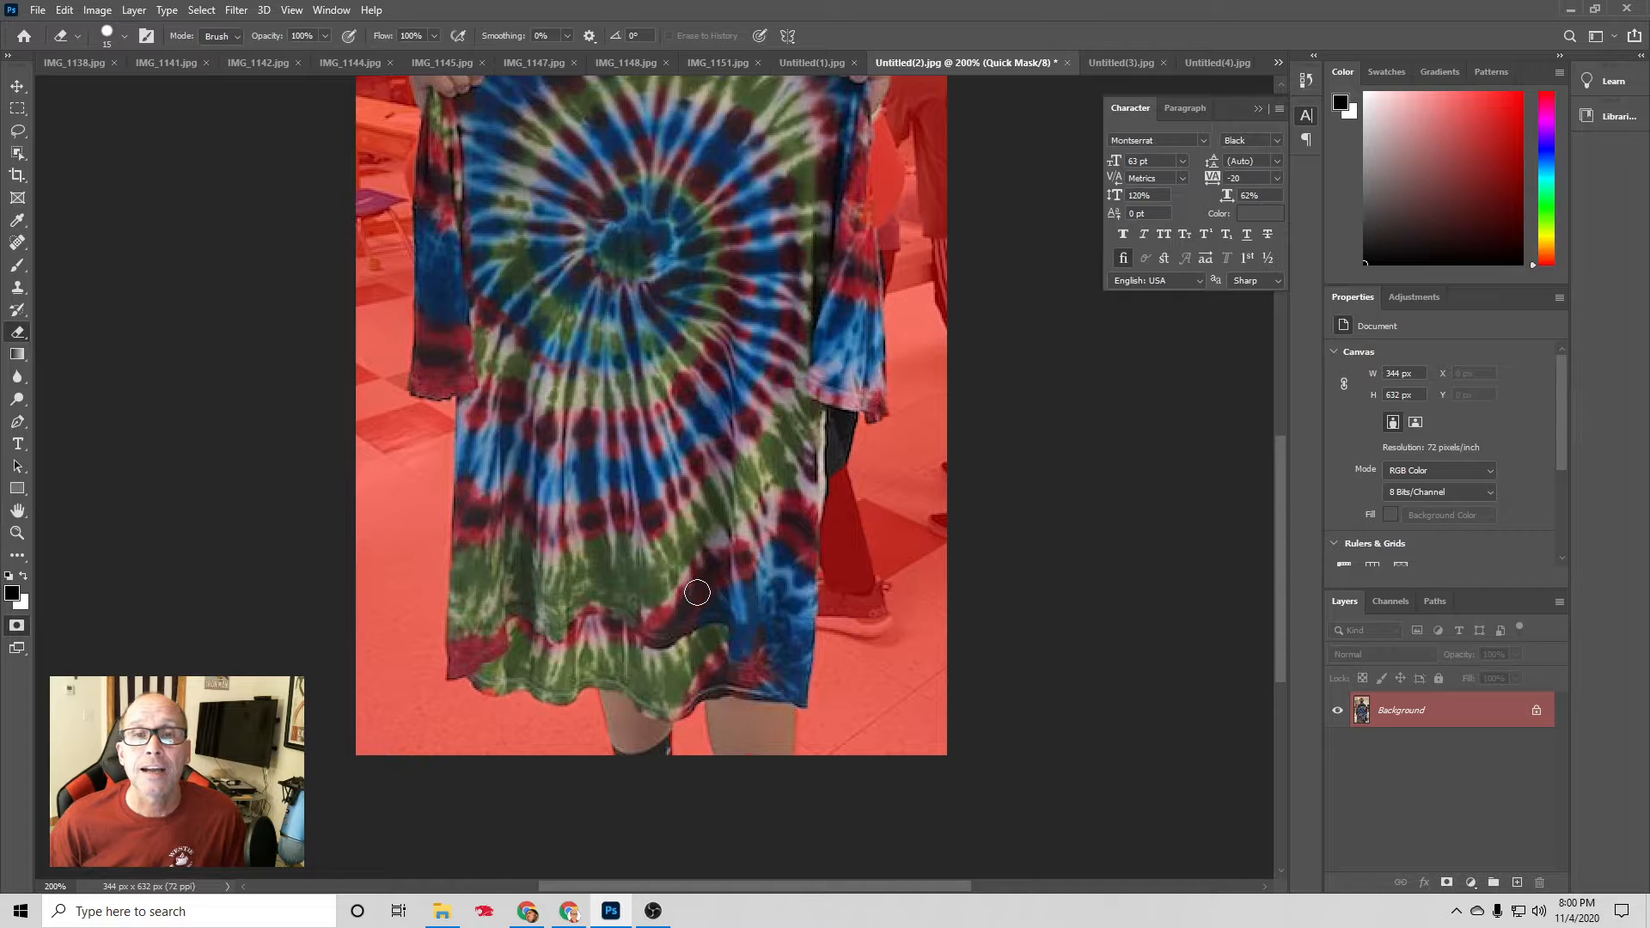
Erase the red overlay from the arms beside both sleeves and turn the Quick Mask back into a selection.
scroll(698, 591, up, 2)
scroll(702, 587, up, 4)
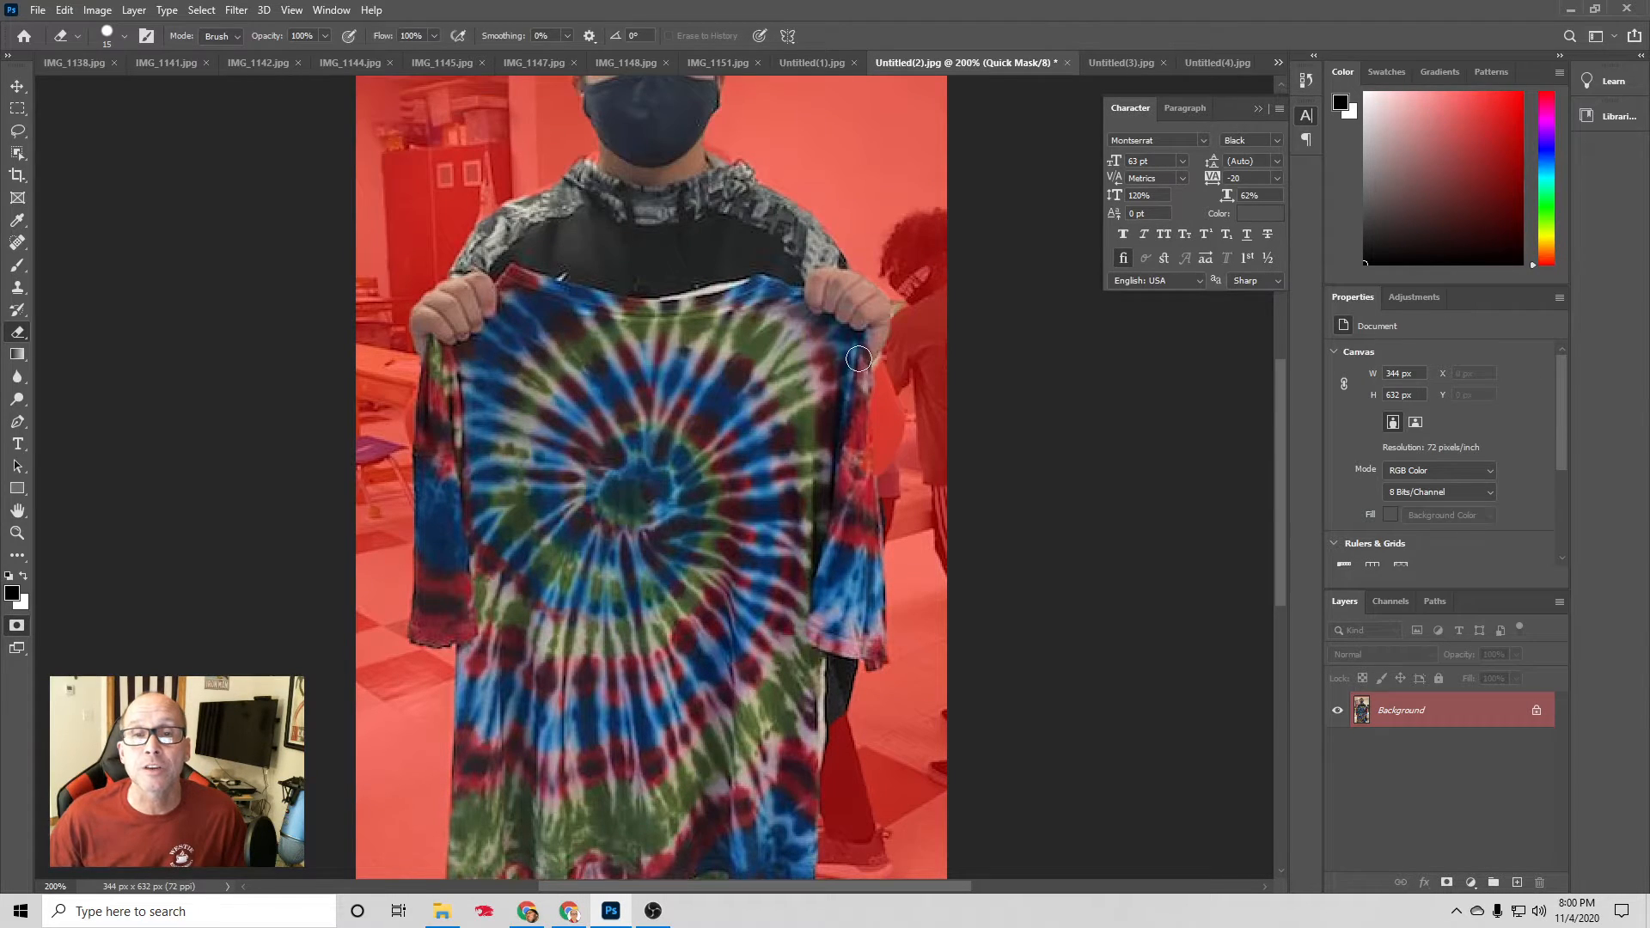
mouse_move(869, 365)
mouse_down()
mouse_move(890, 430)
mouse_move(874, 455)
mouse_up()
mouse_move(858, 470)
mouse_down()
mouse_move(890, 418)
mouse_move(856, 418)
mouse_move(892, 422)
mouse_move(874, 391)
mouse_up()
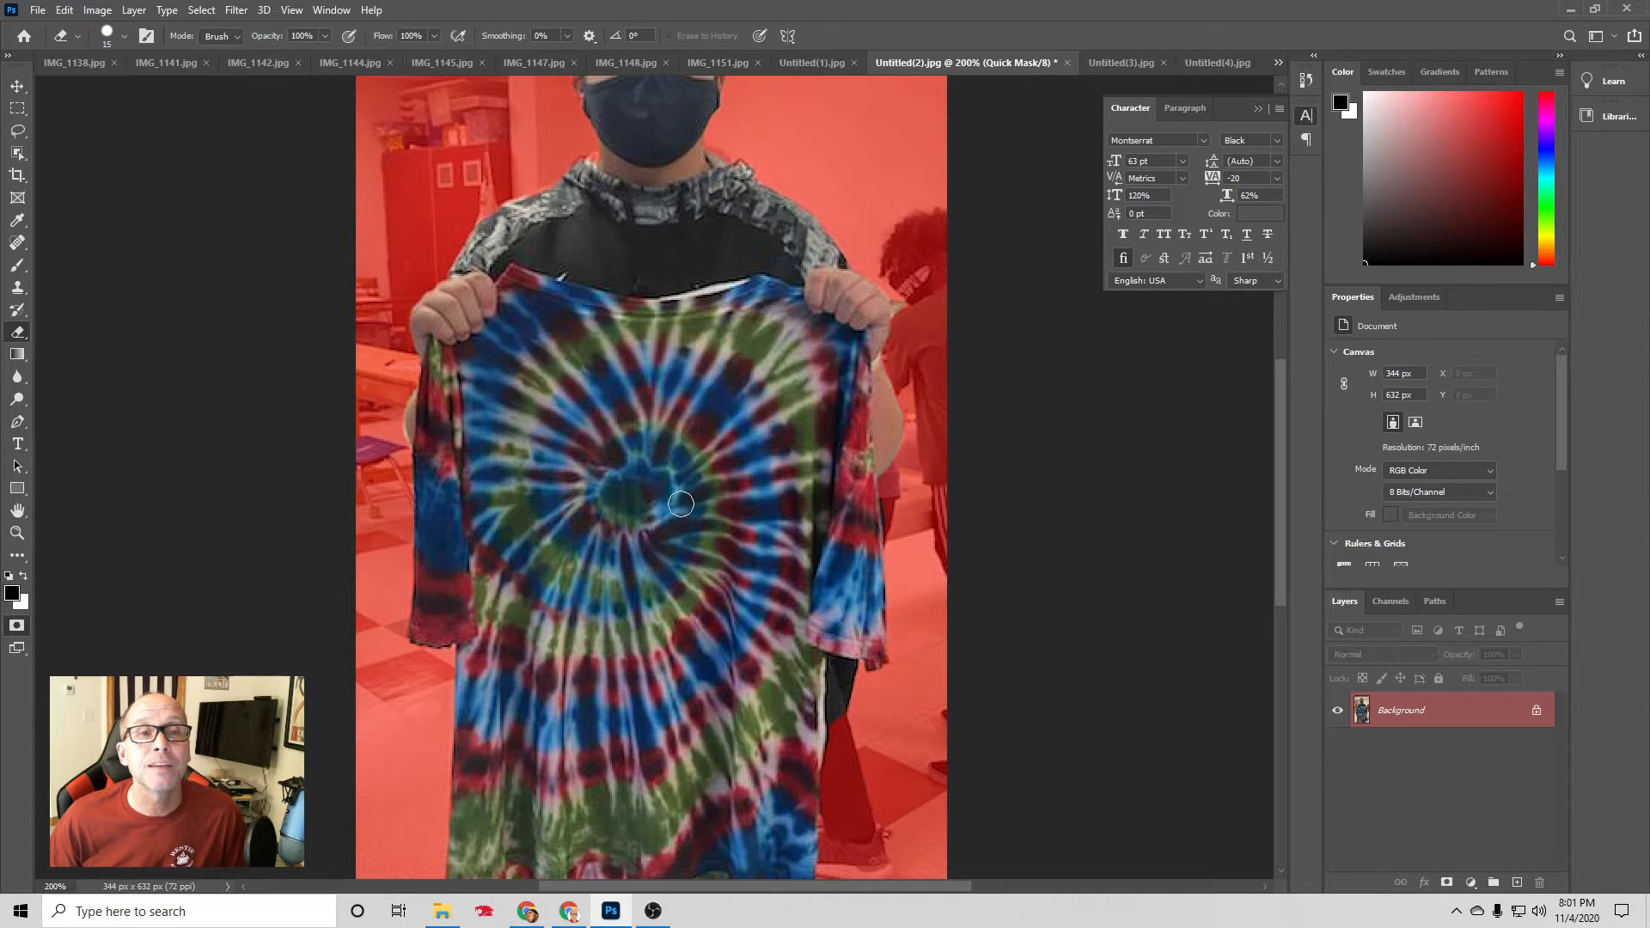
scroll(661, 498, up, 3)
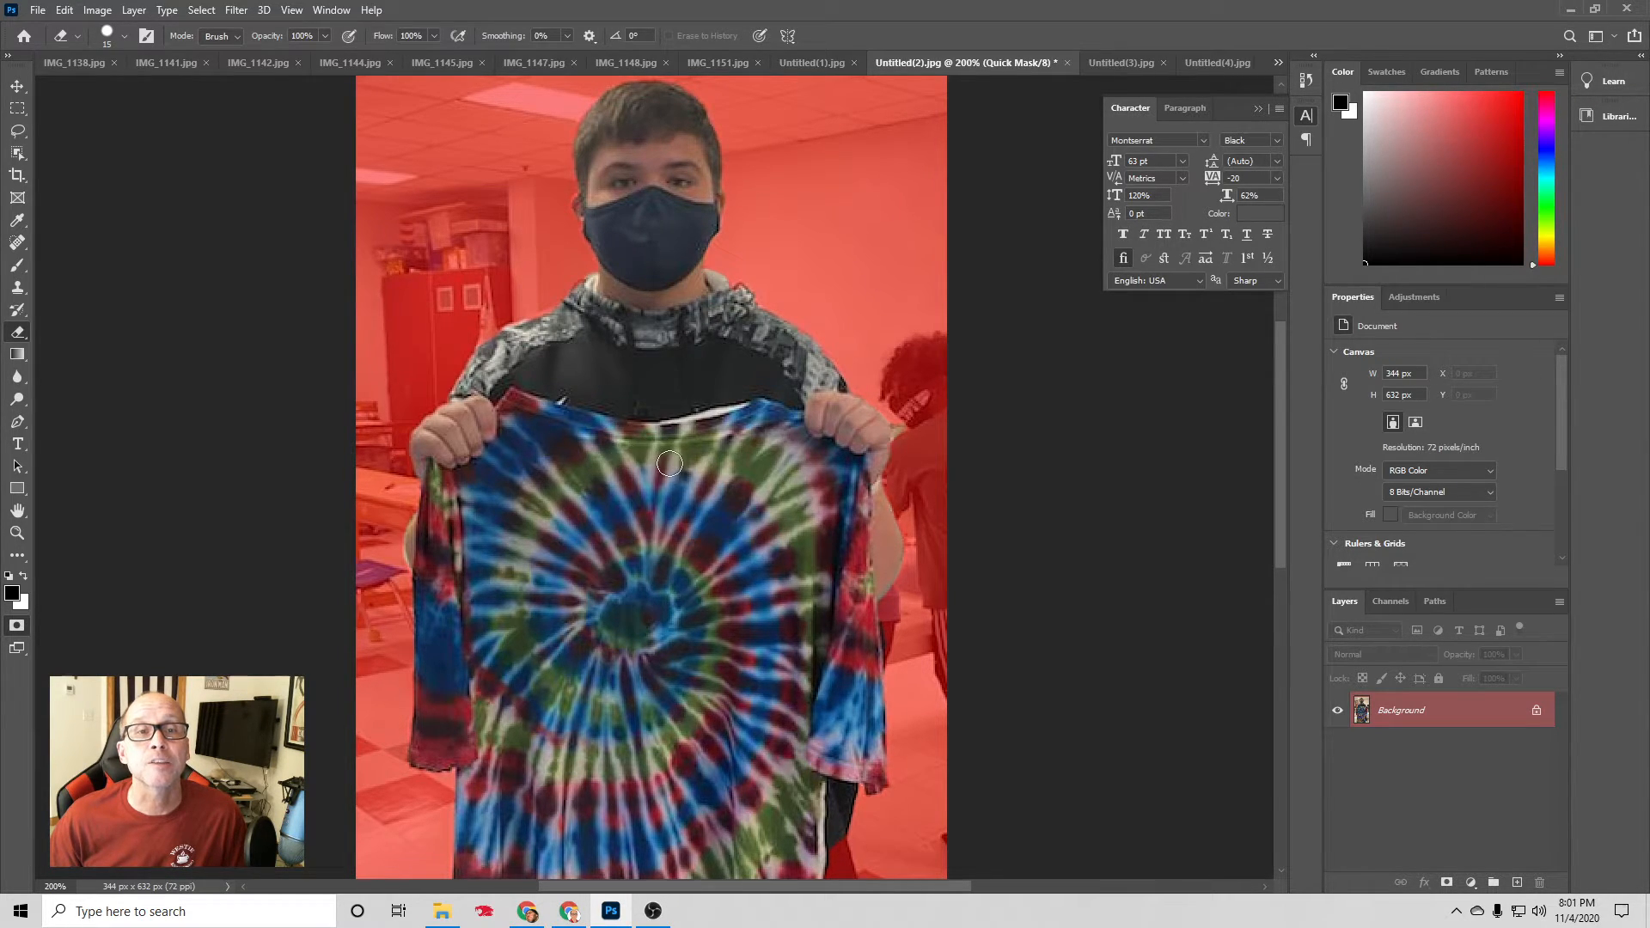
scroll(593, 284, up, 2)
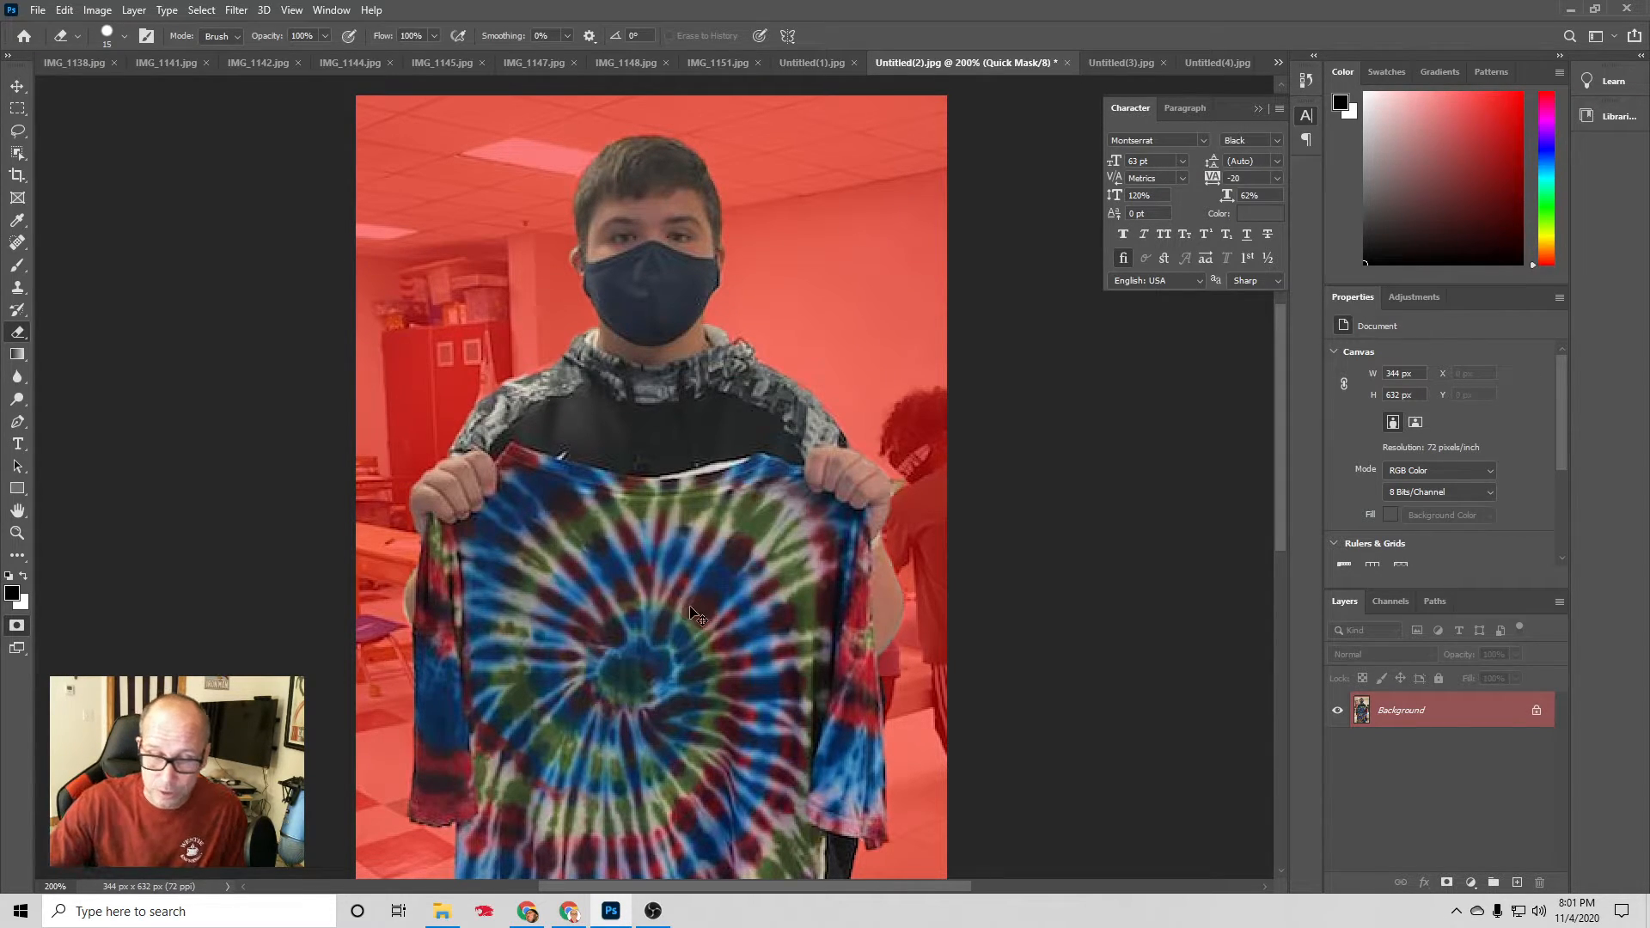
key(ctrl+minus)
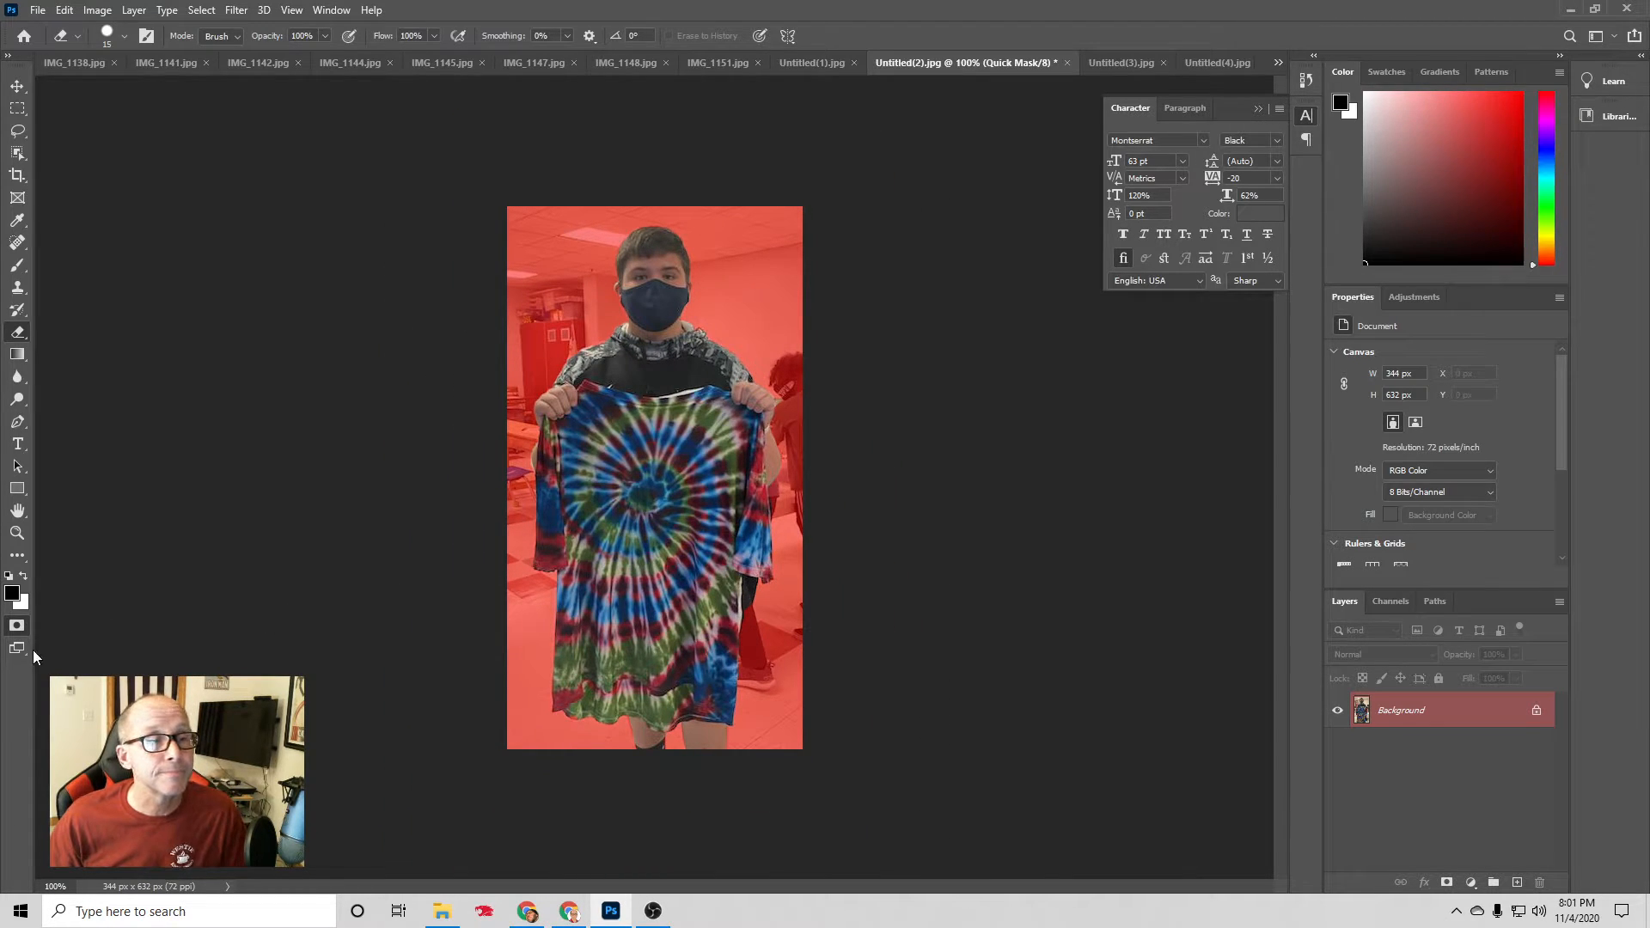
click(25, 628)
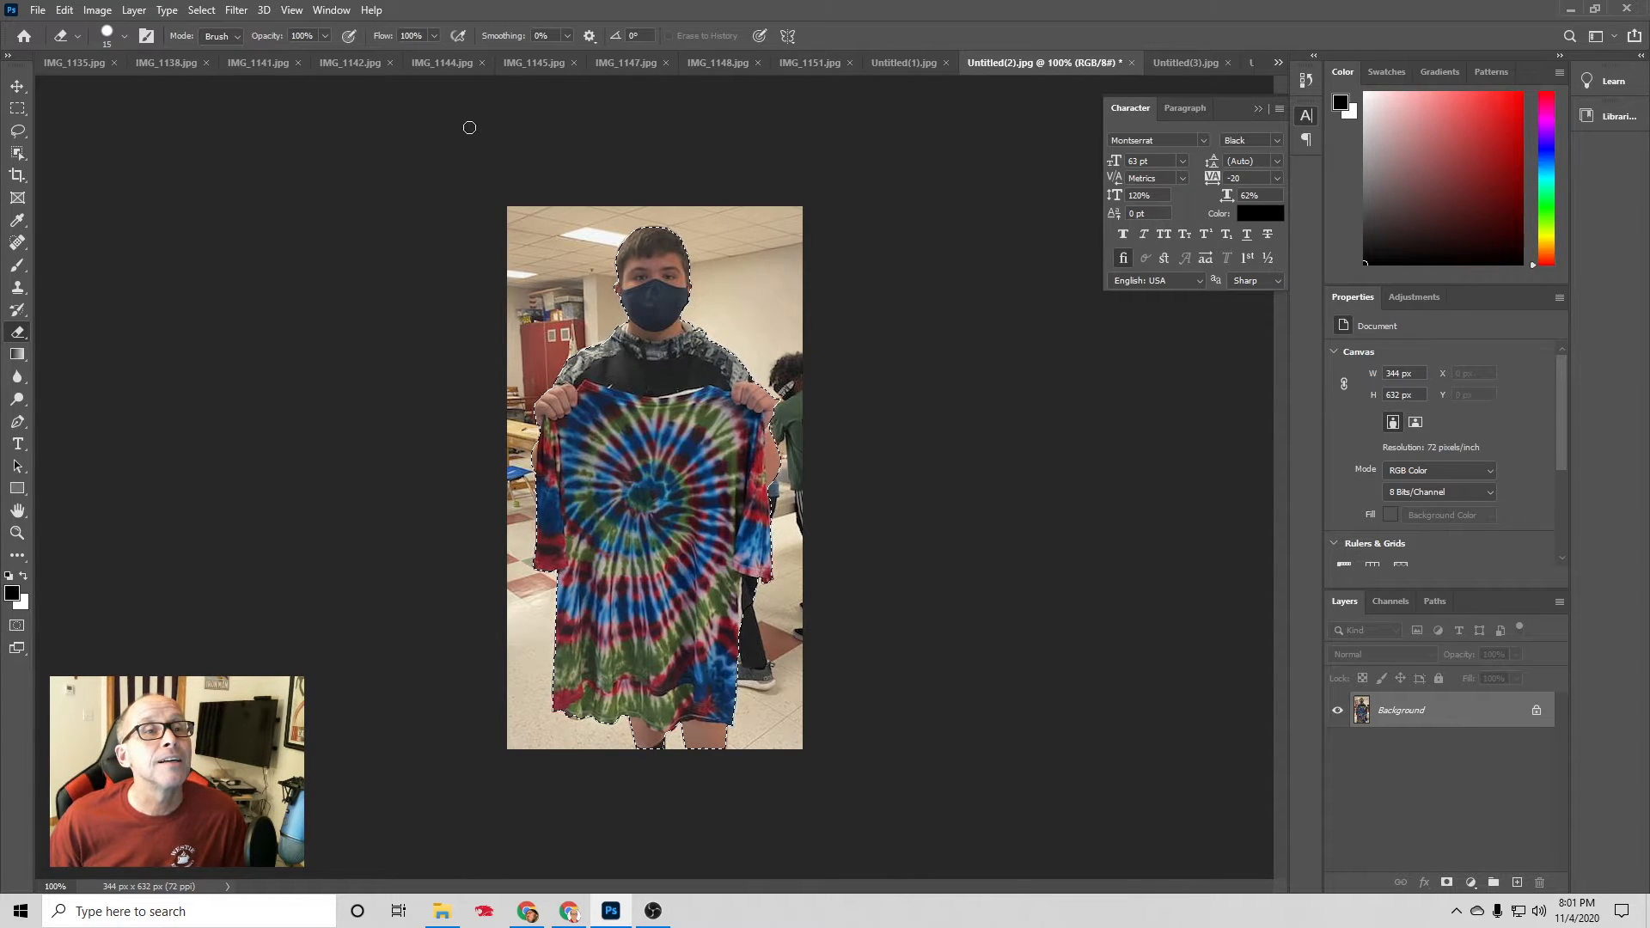
Copy the selected figure to a new layer with Layer Via Copy and check the cutout by briefly hiding the Background.
click(133, 11)
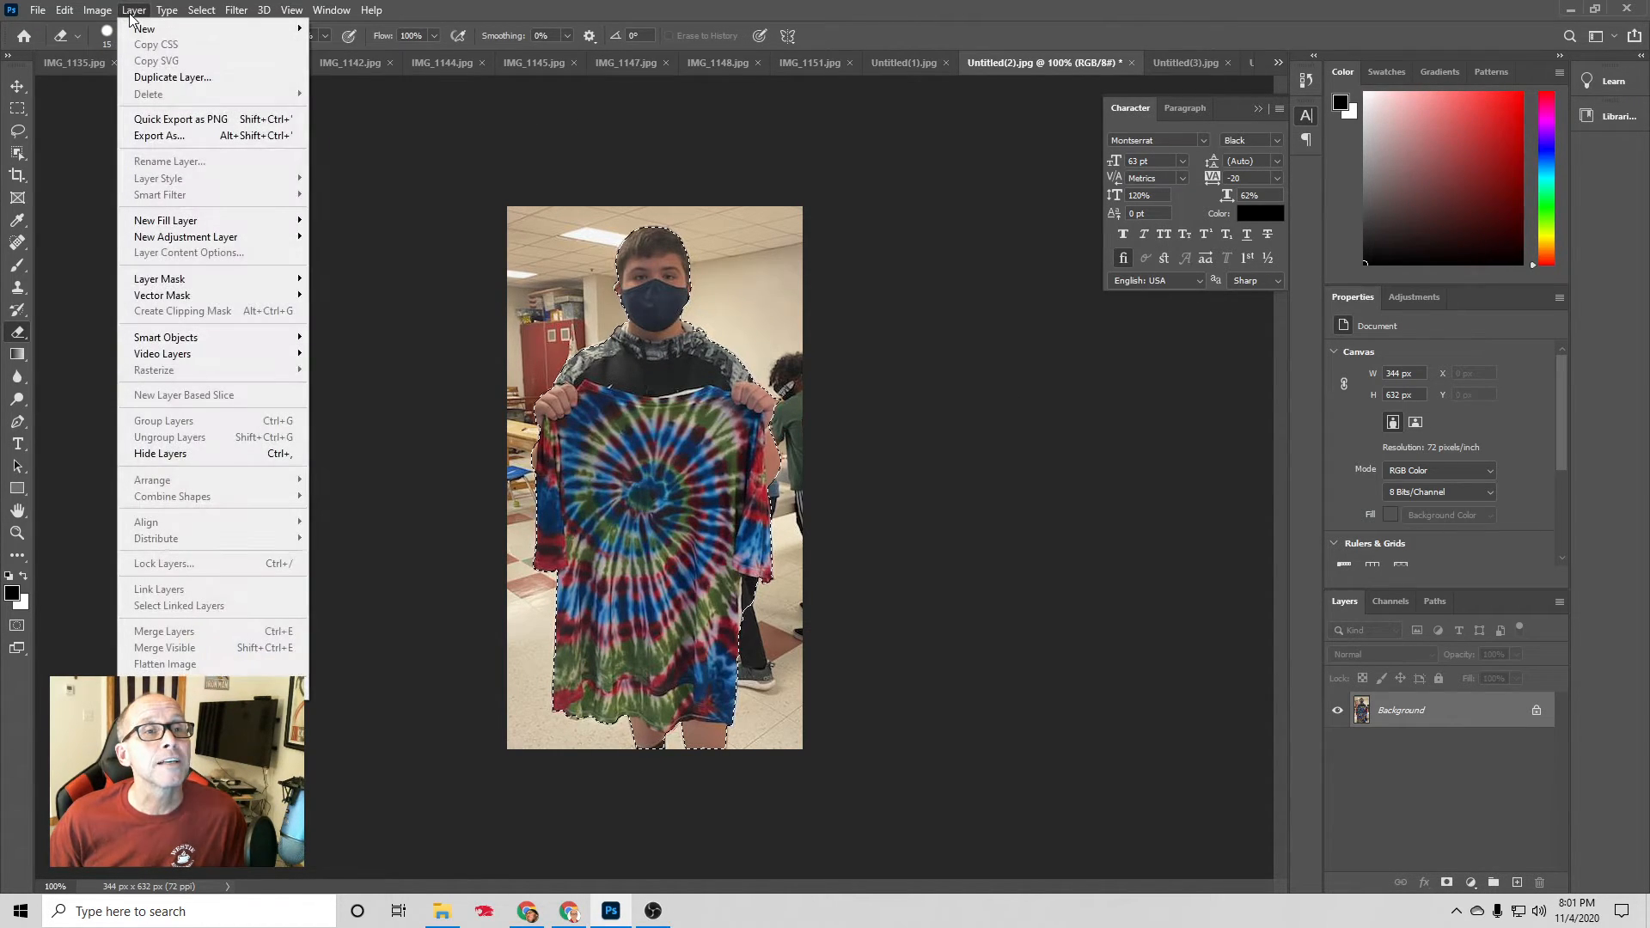
mouse_move(146, 28)
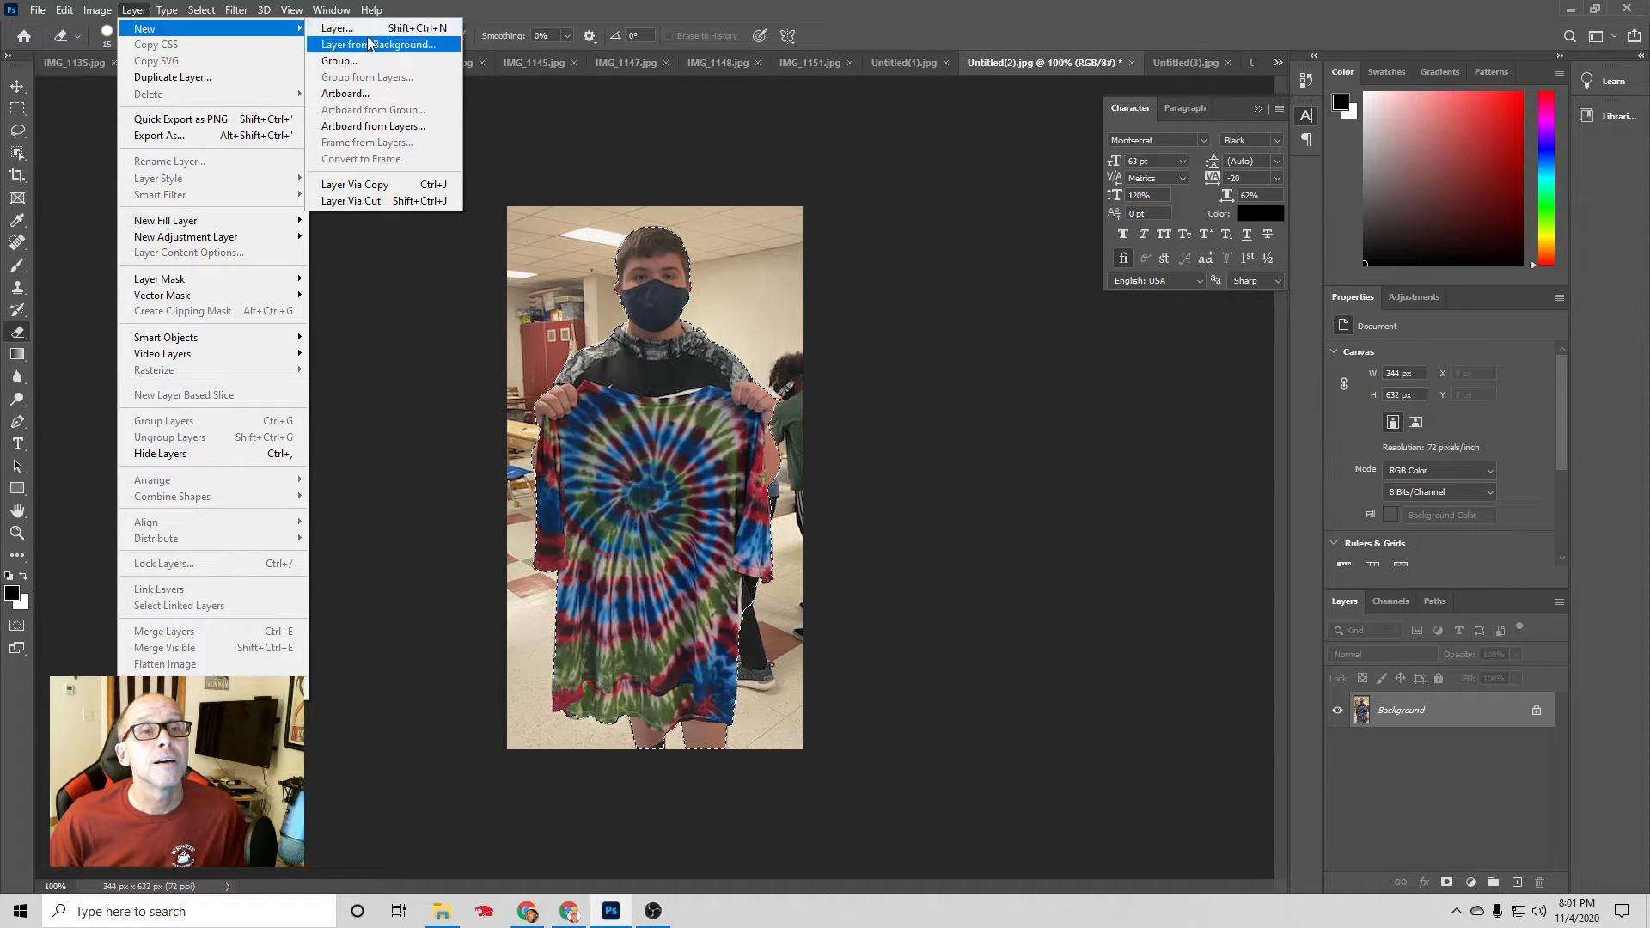
click(400, 190)
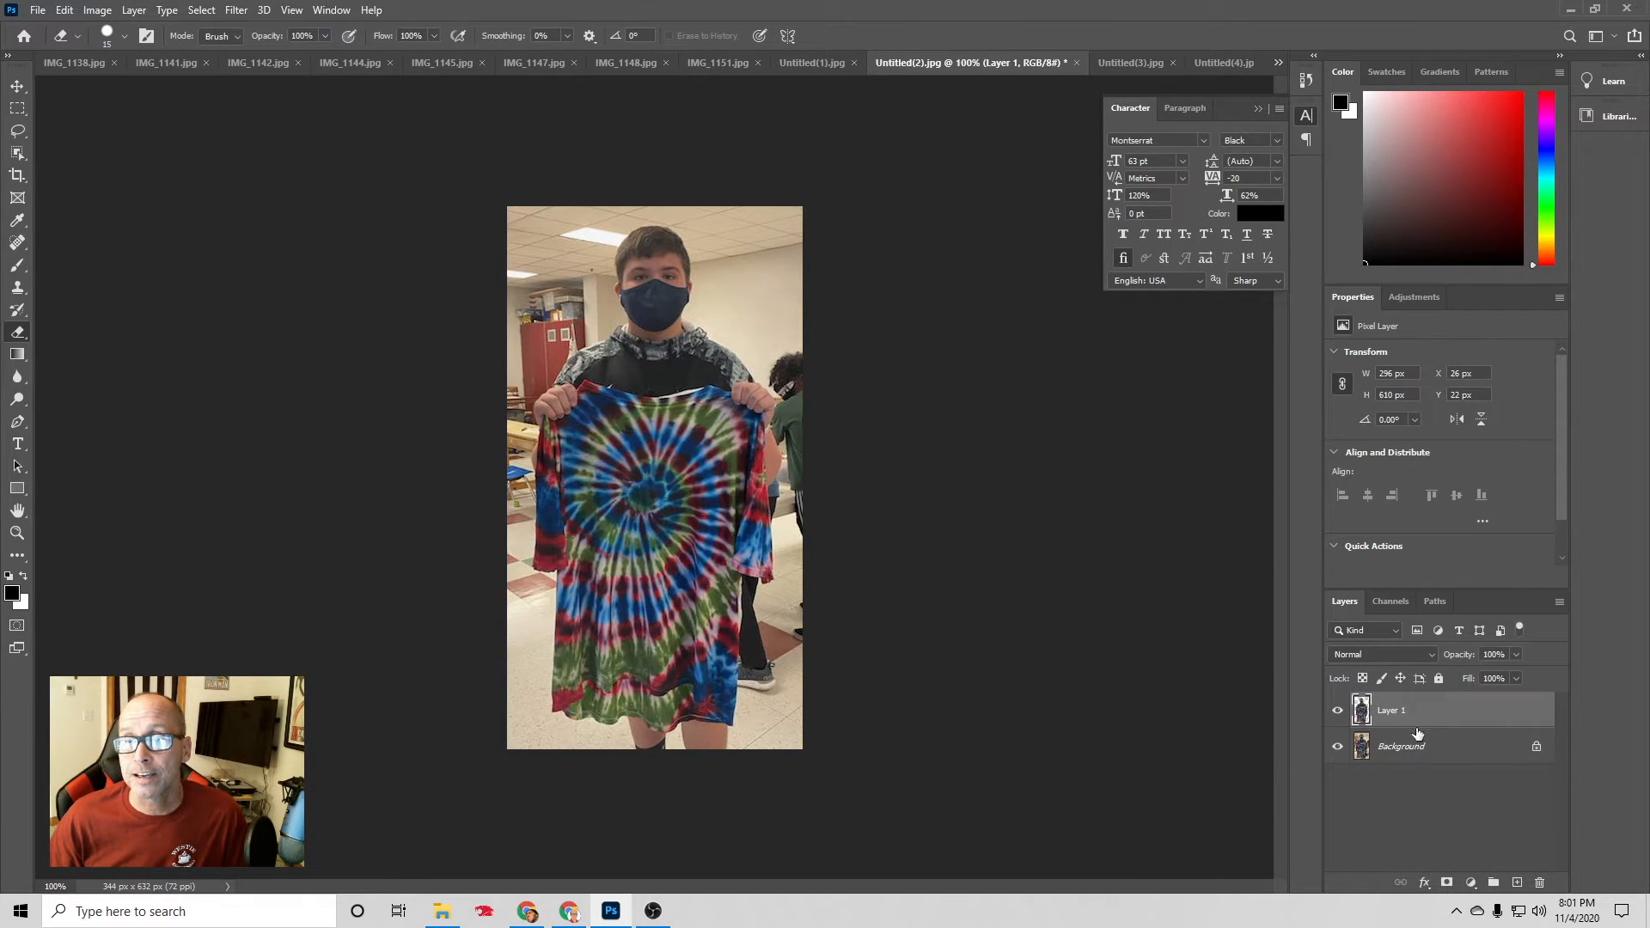
click(1340, 751)
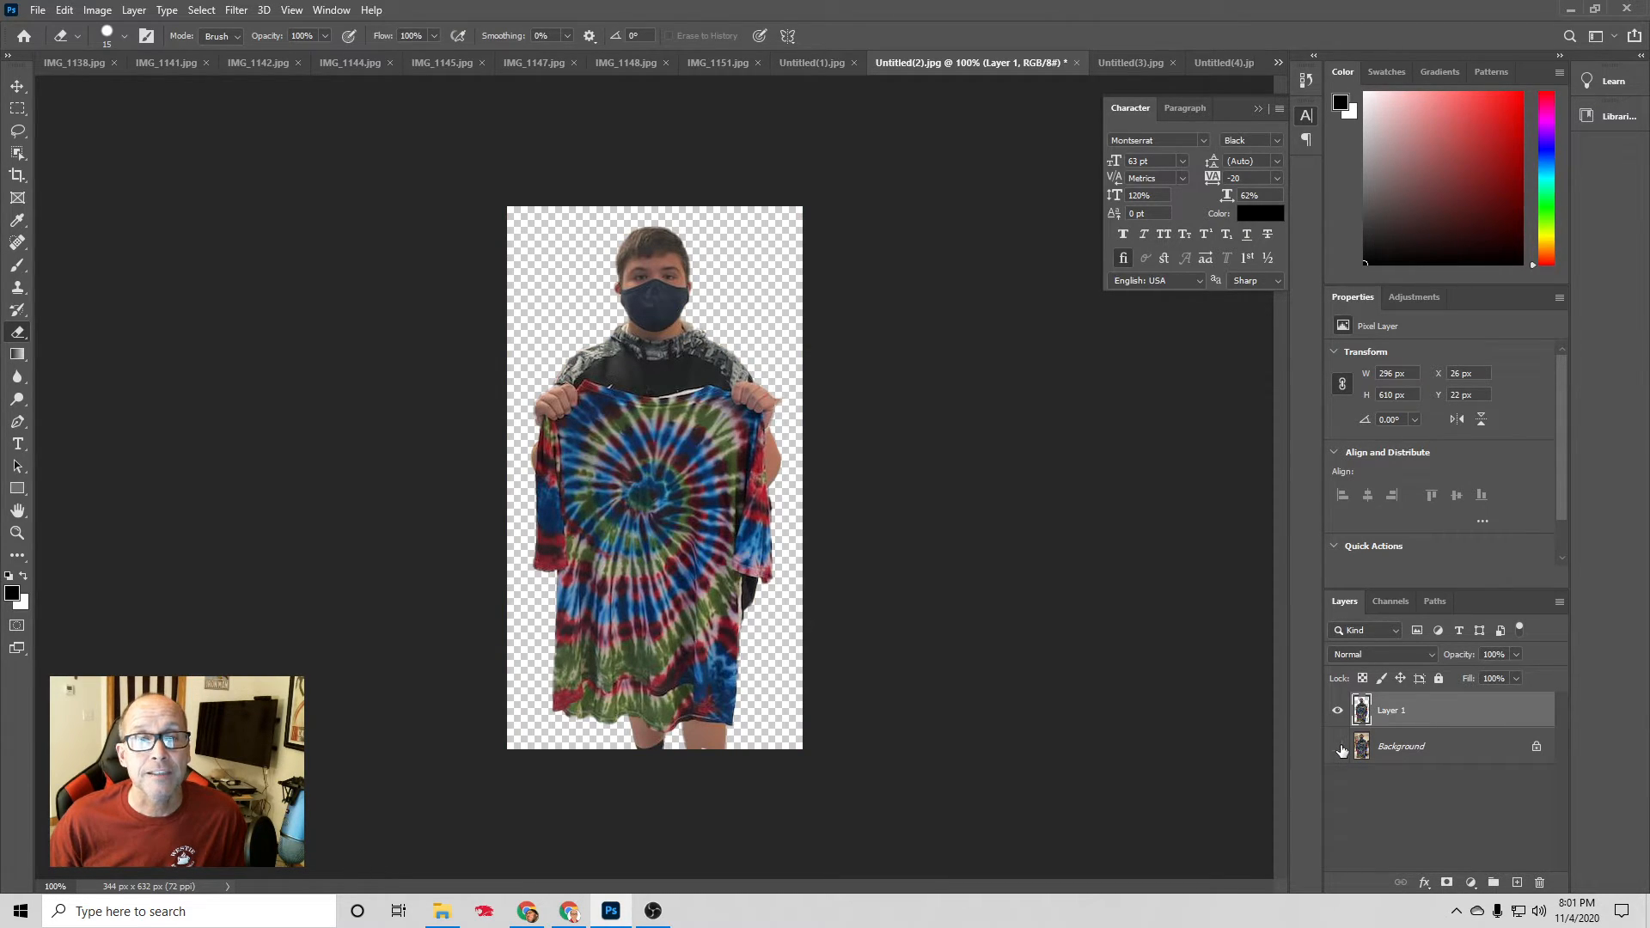
click(1338, 747)
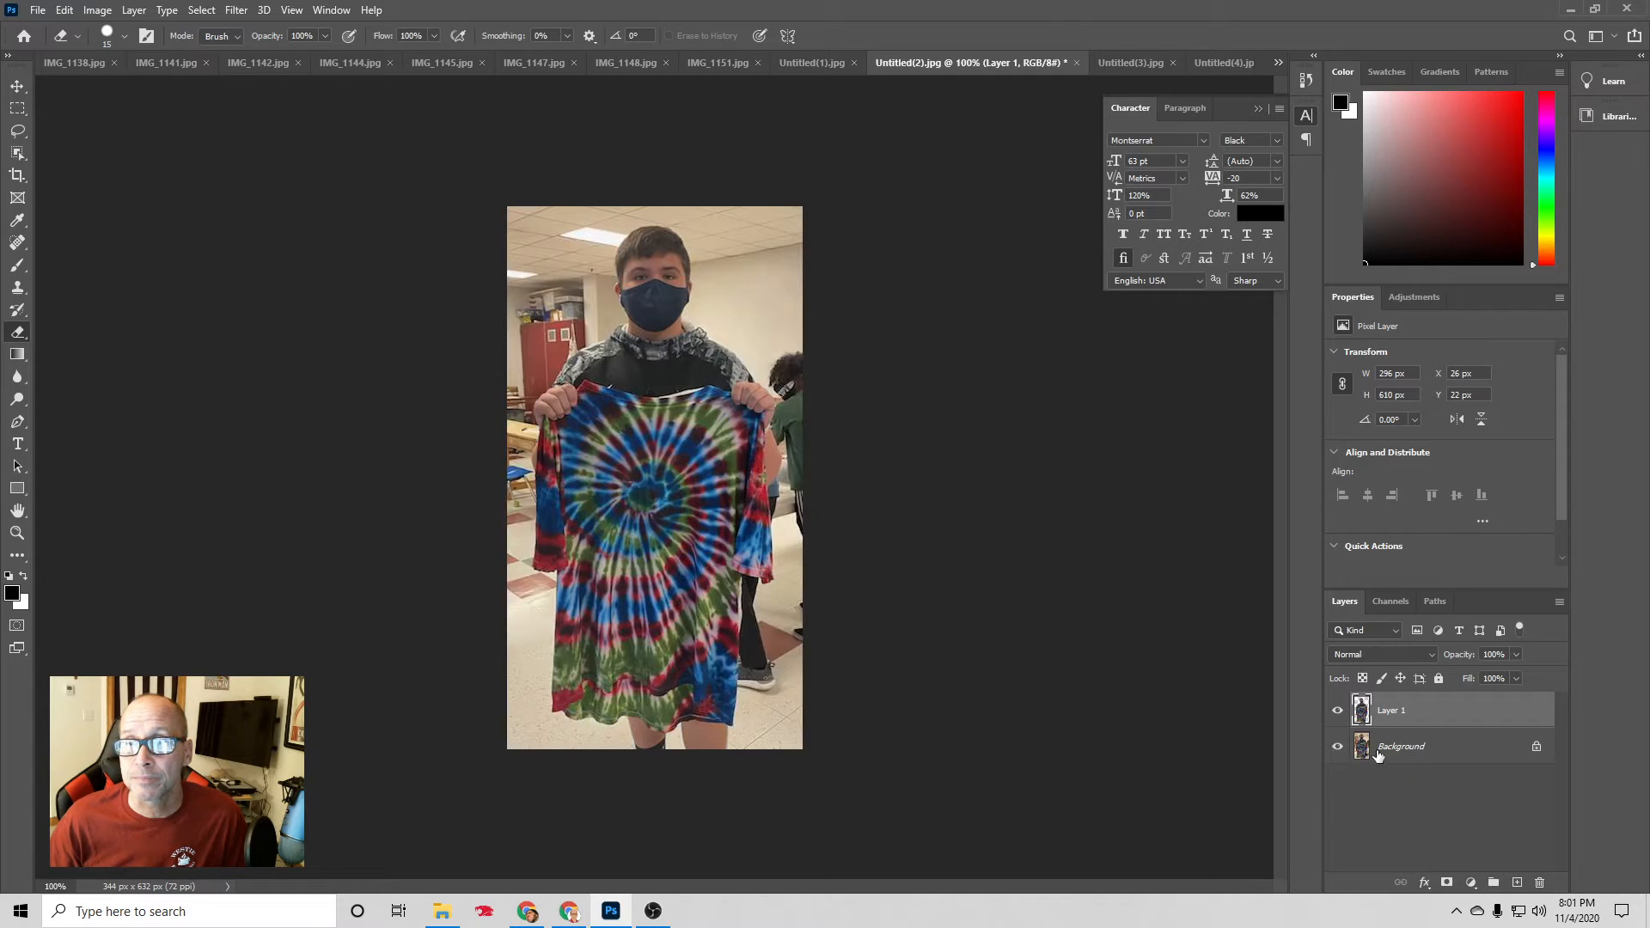
Lock all attributes of the cutout layer, Layer 1.
click(1492, 747)
click(1429, 713)
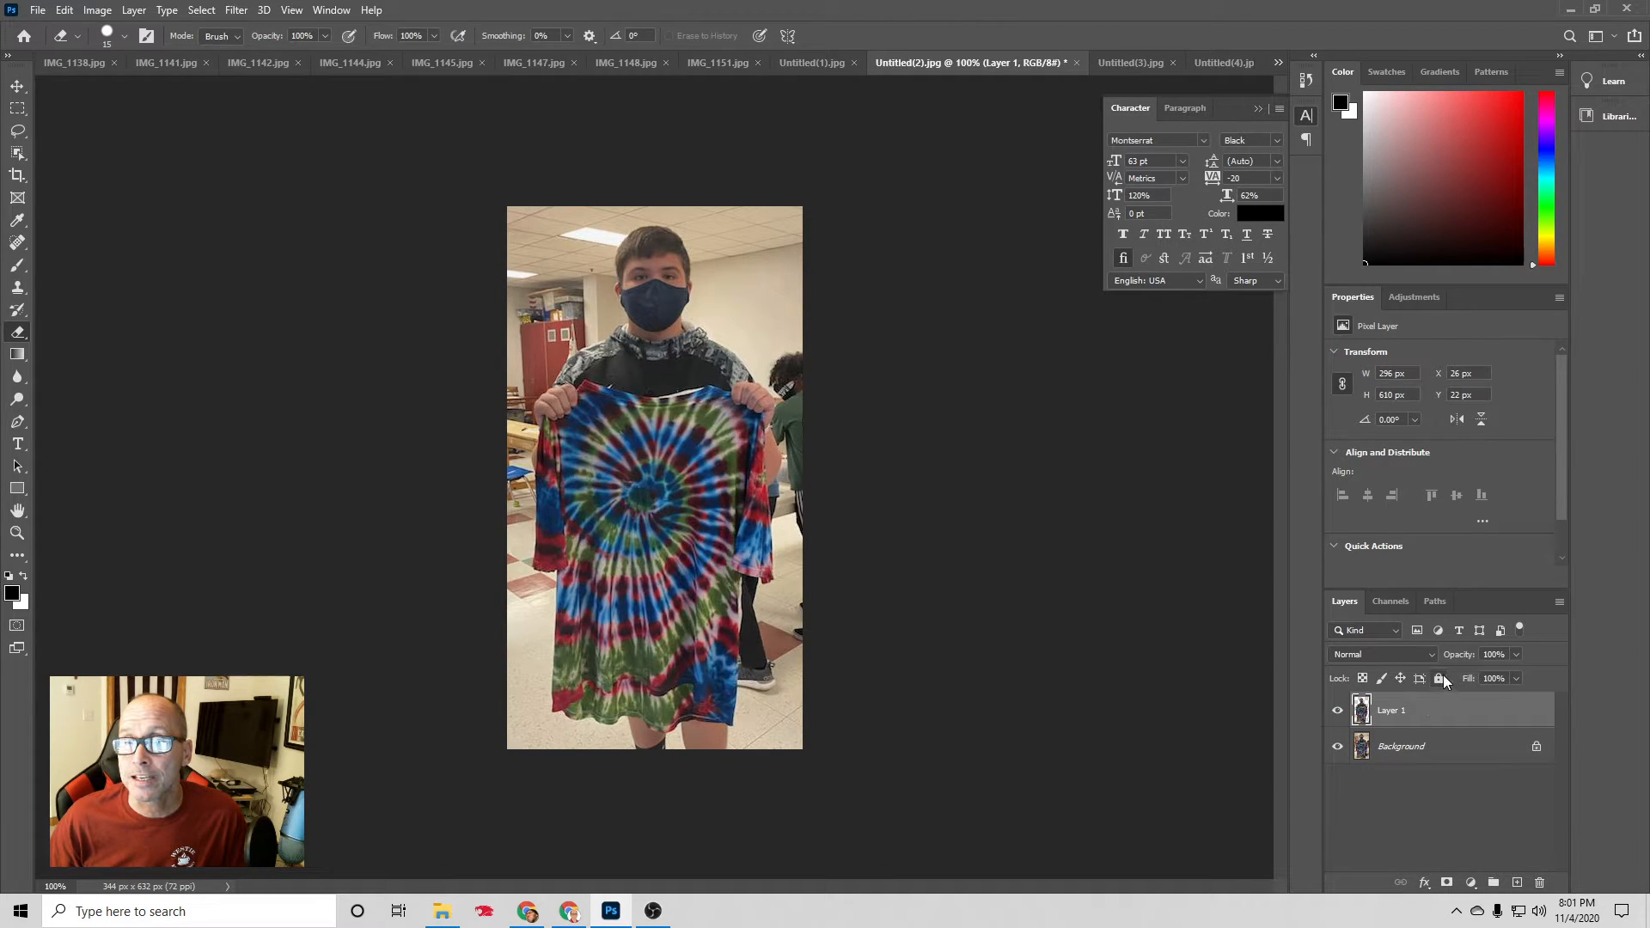
click(1440, 679)
Duplicate the Background layer as Background copy and delete the original locked Background.
click(1470, 746)
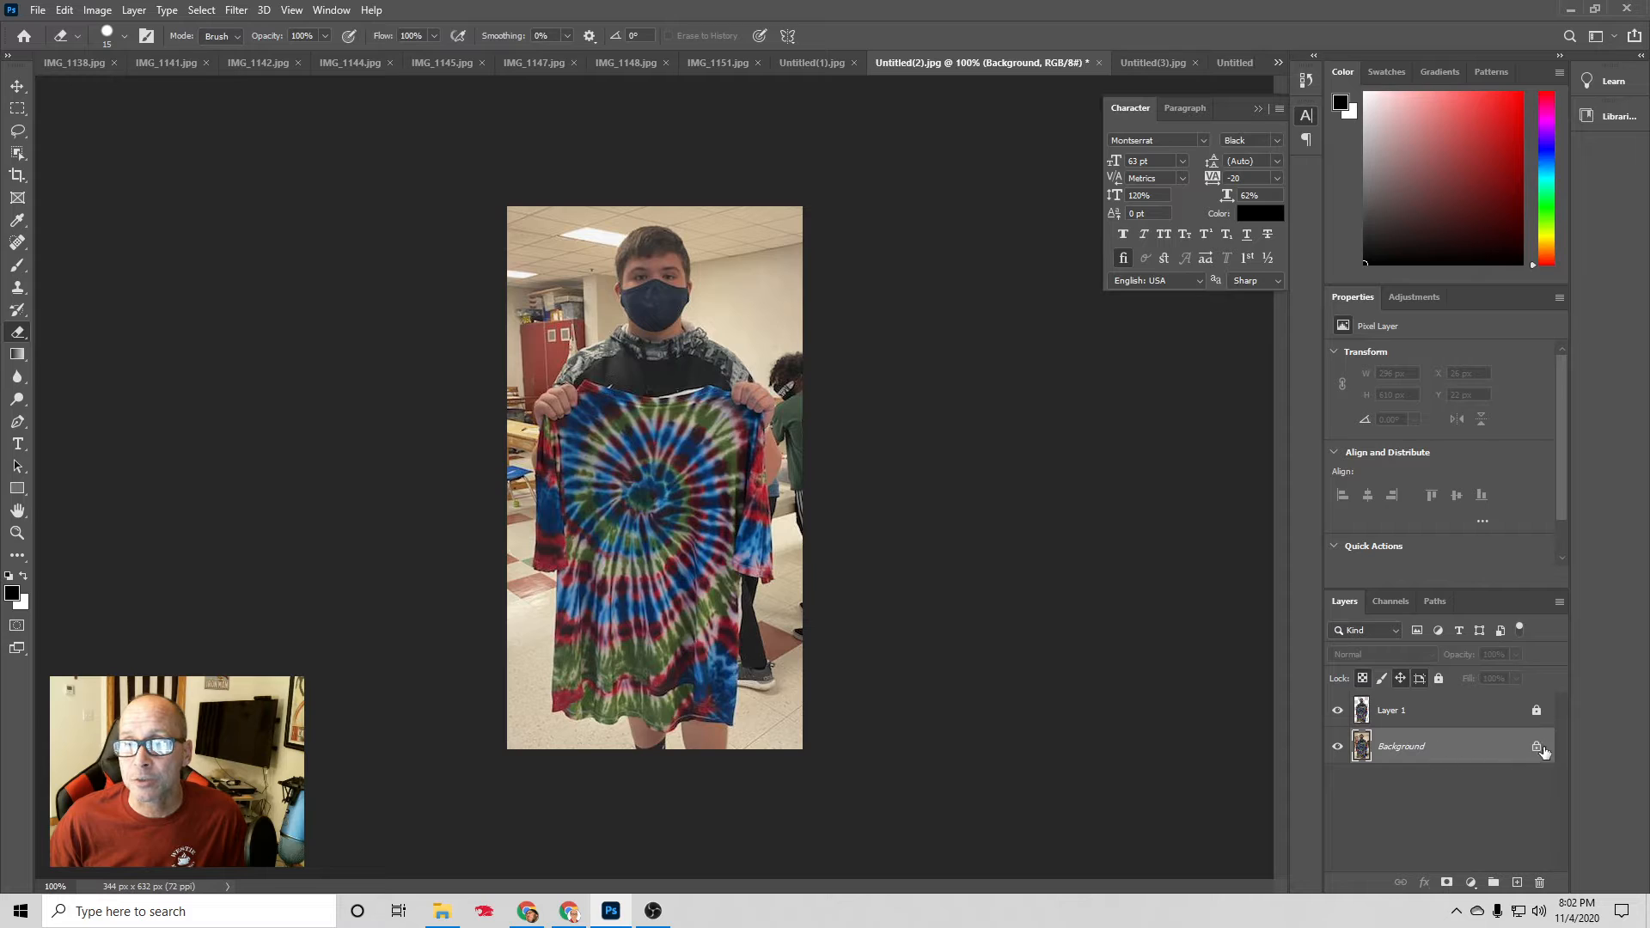
right_click(1455, 753)
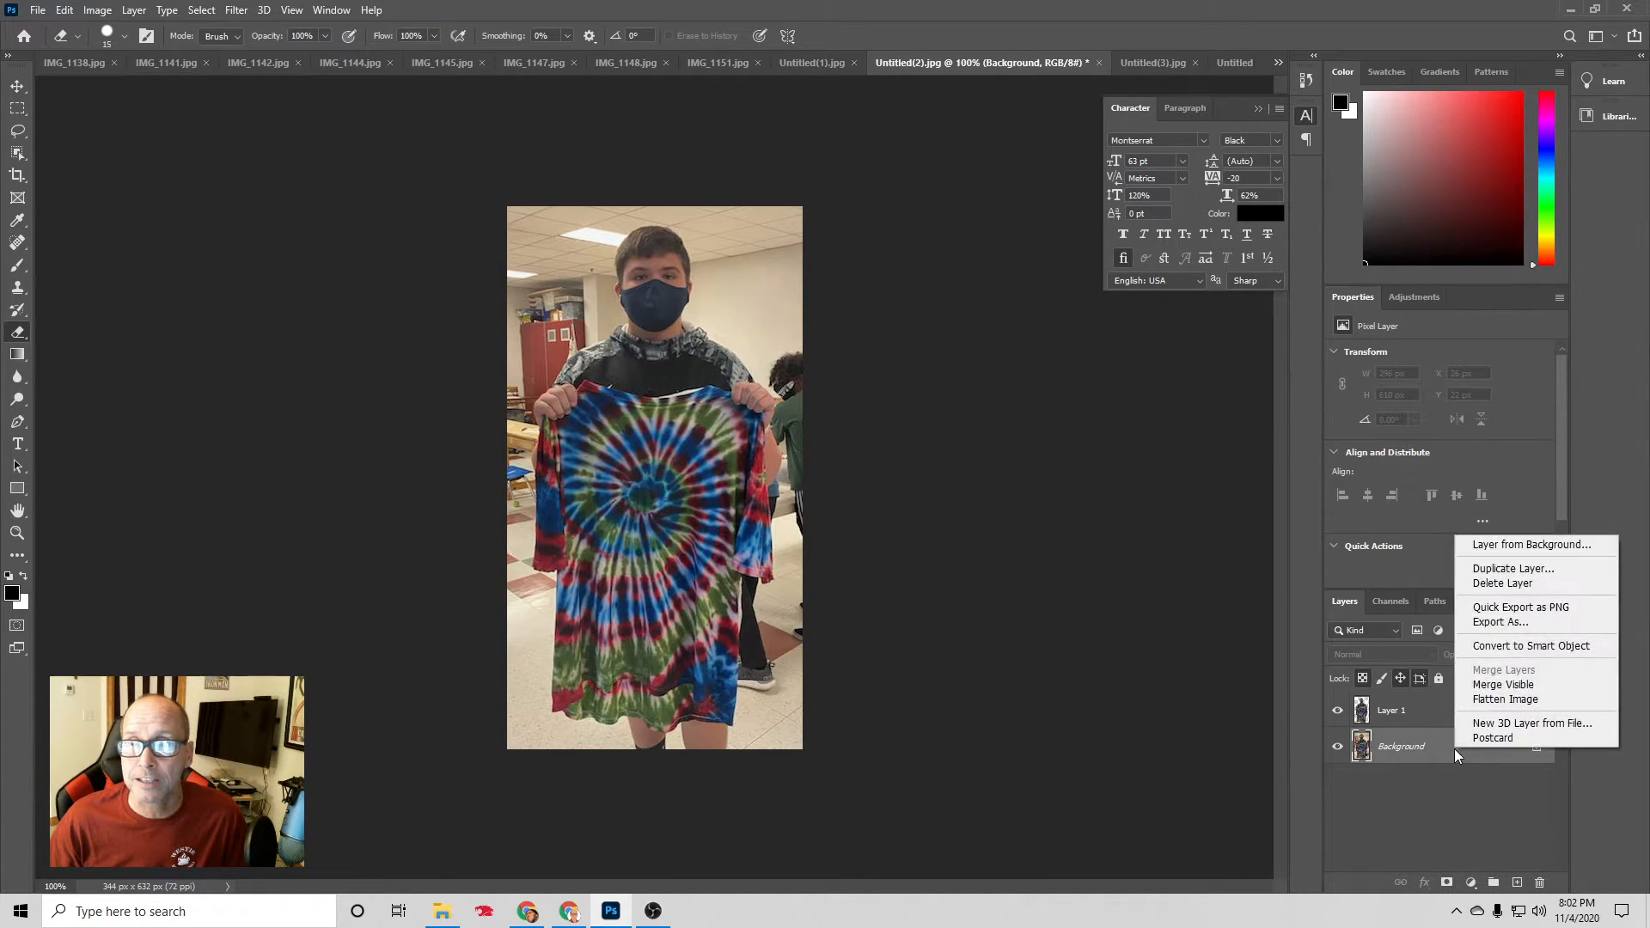
click(1504, 569)
click(973, 263)
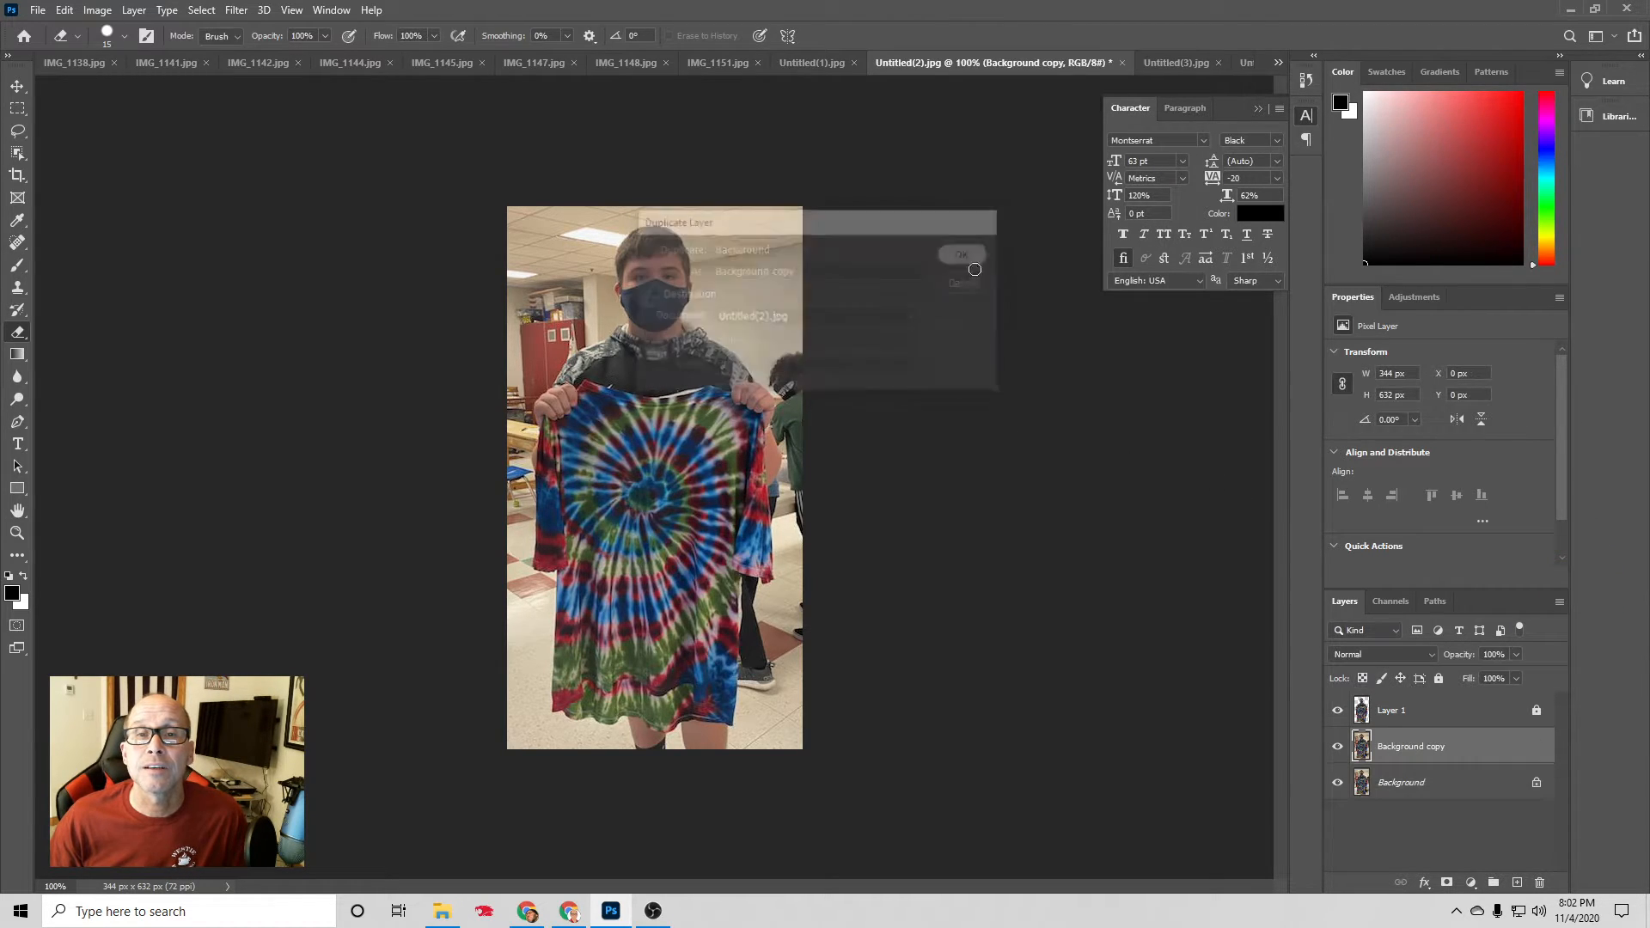
drag(1480, 780, 1540, 883)
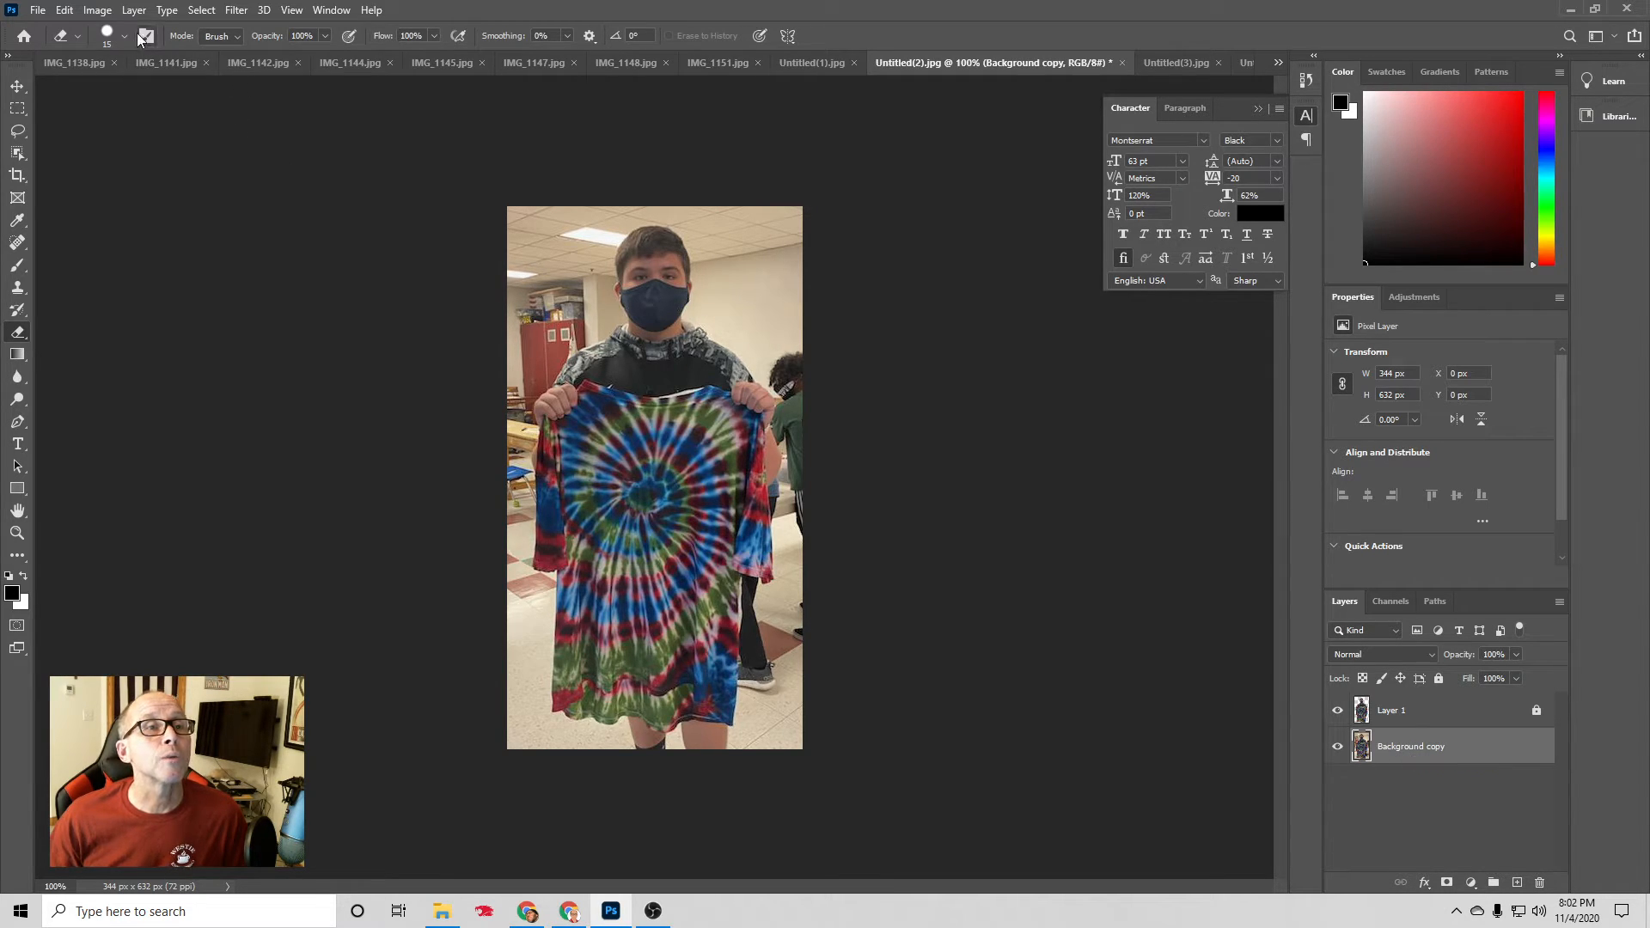
Desaturate the Background copy layer with a Hue/Saturation adjustment, setting Saturation to -65.
click(97, 10)
mouse_move(132, 55)
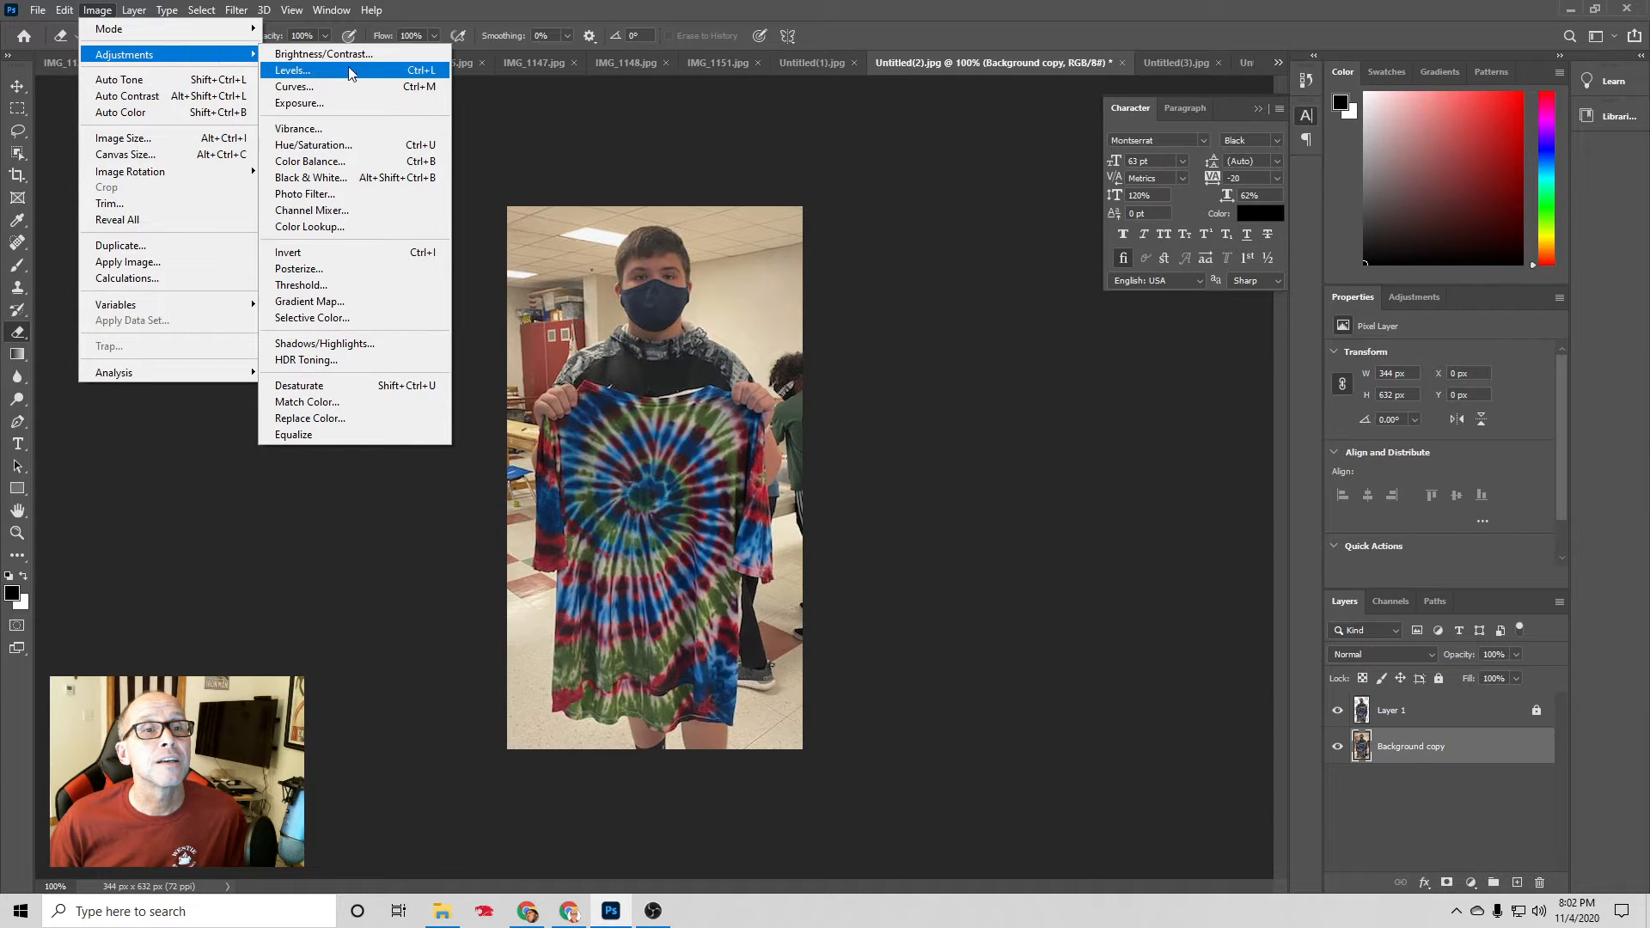
click(352, 144)
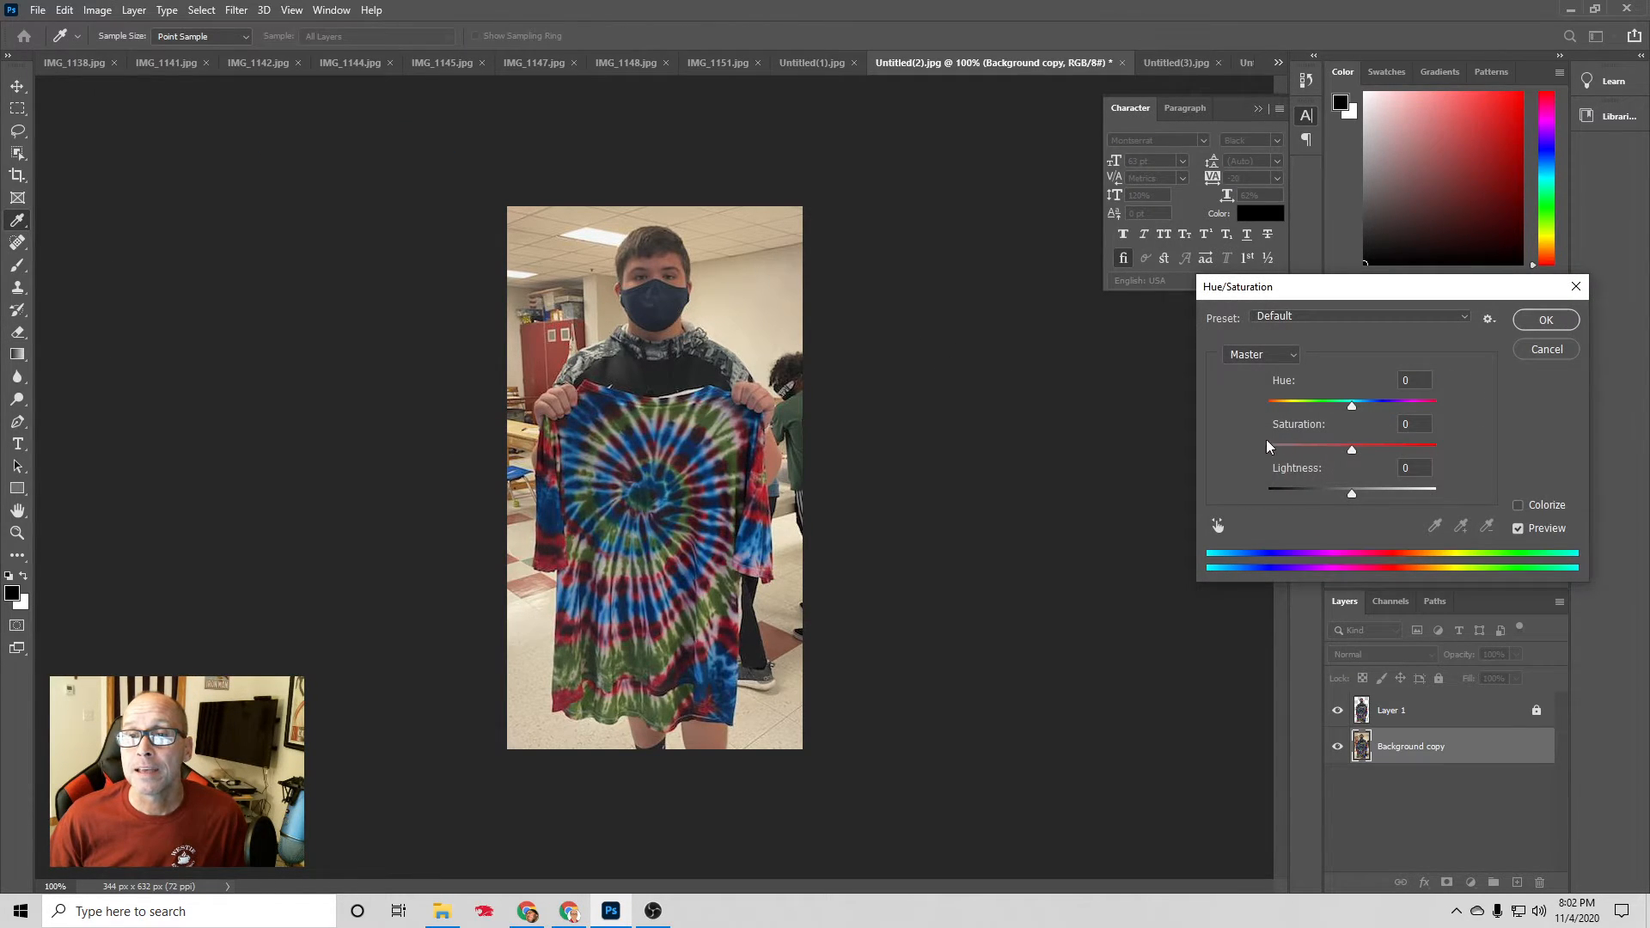
drag(1351, 450, 1291, 447)
click(1426, 421)
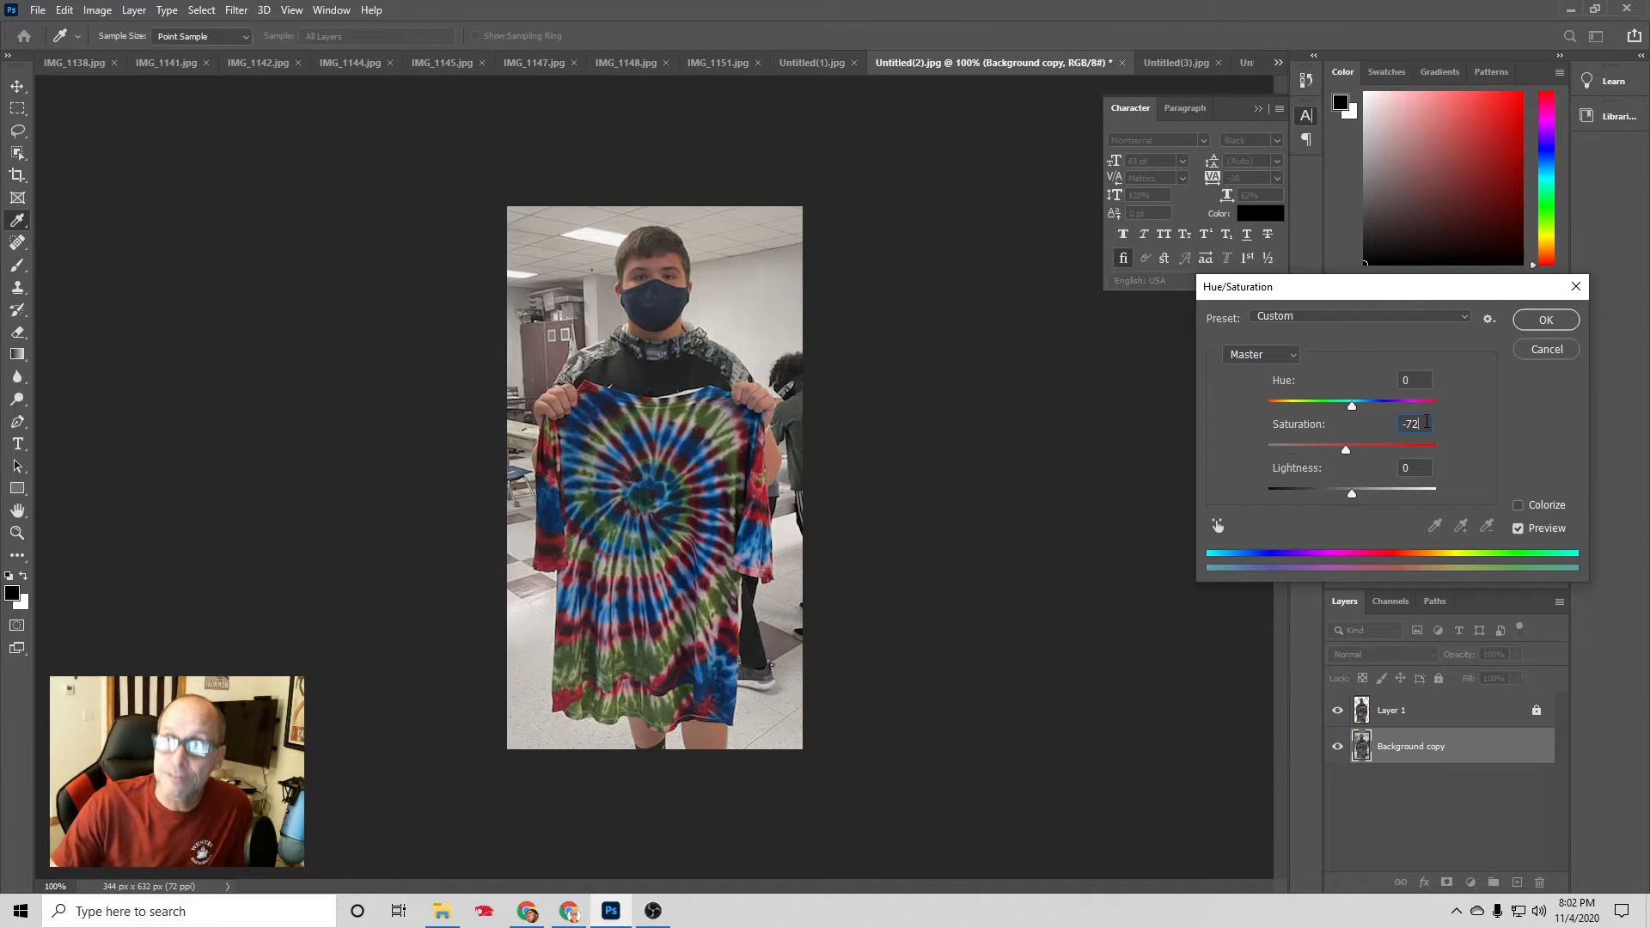
key(BackSpace)
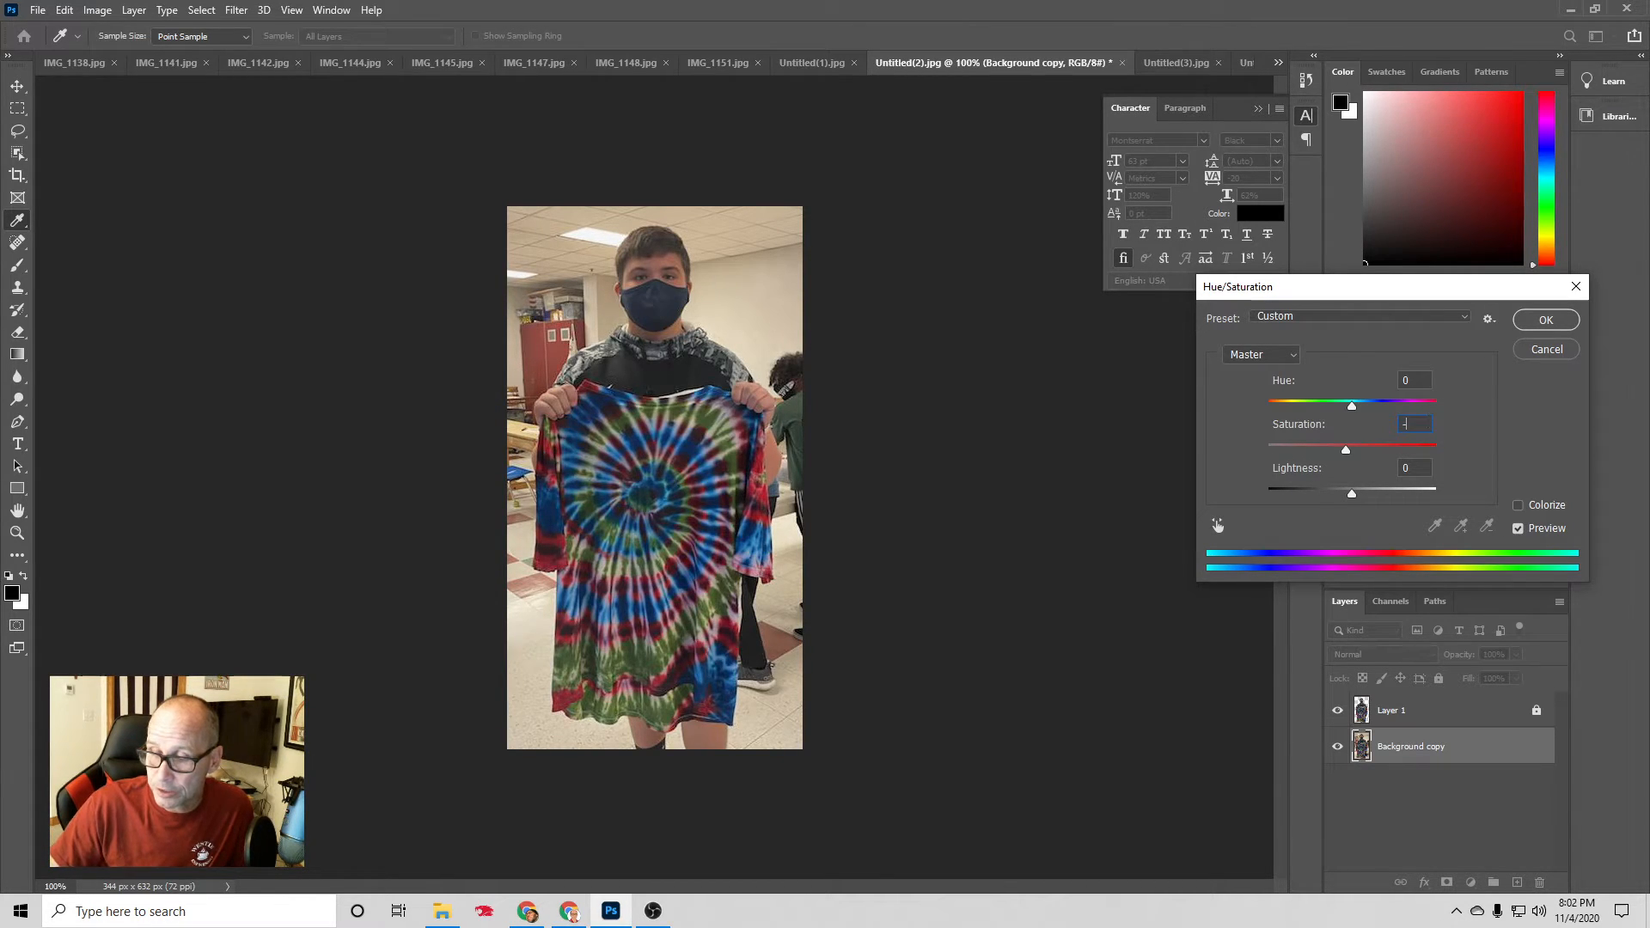
text(-65)
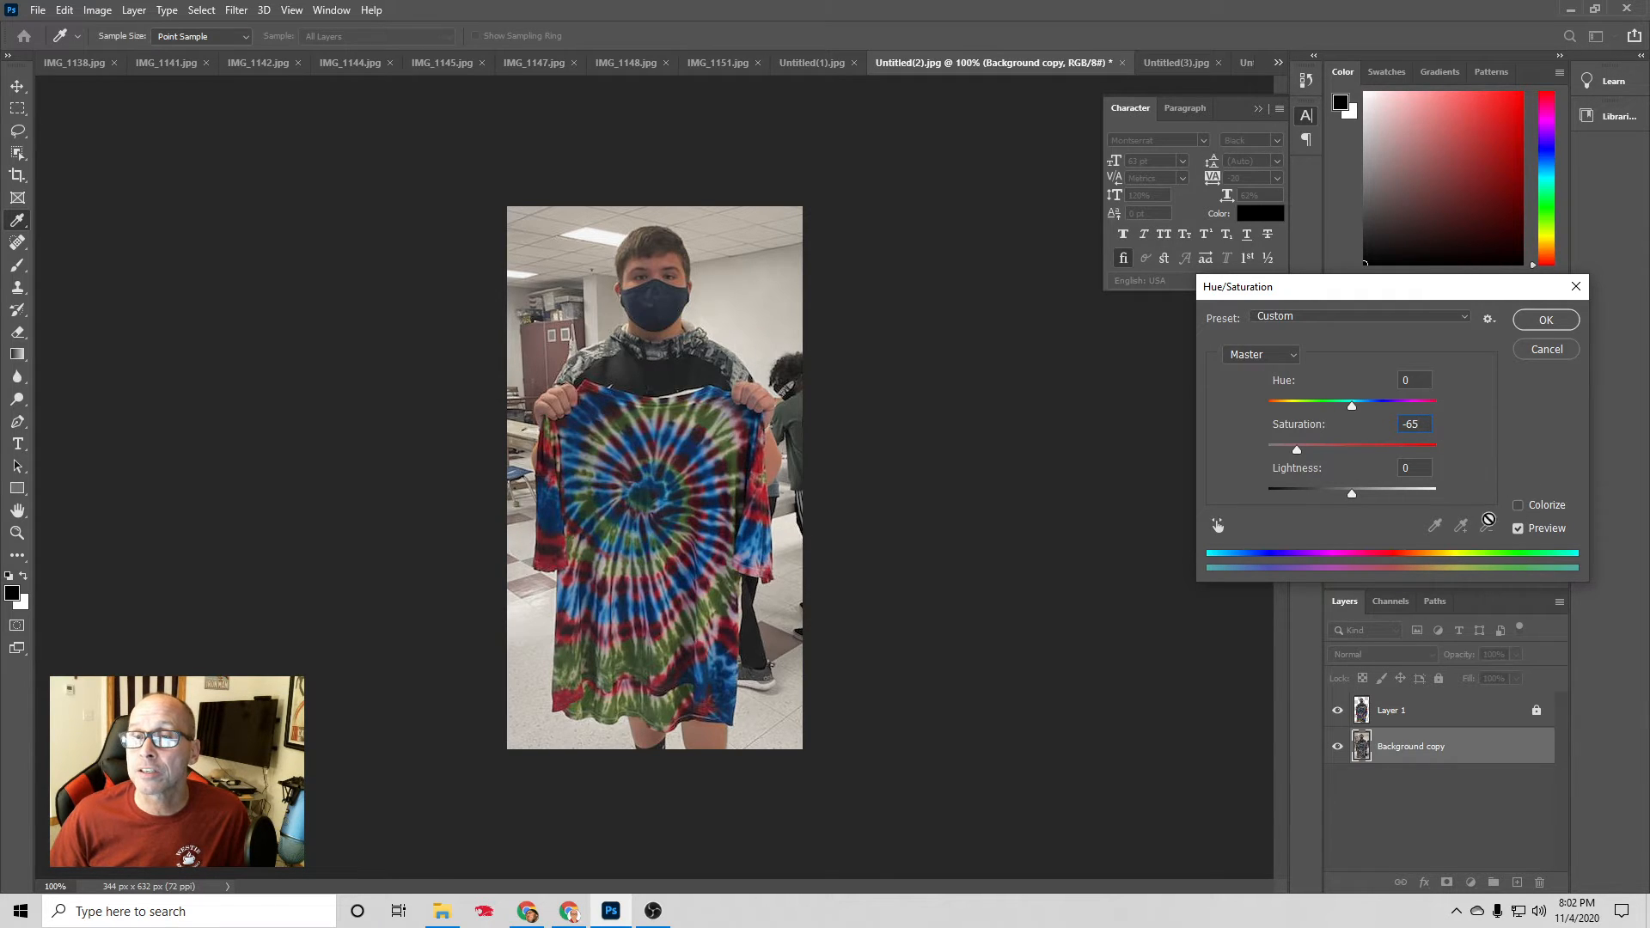
click(1546, 319)
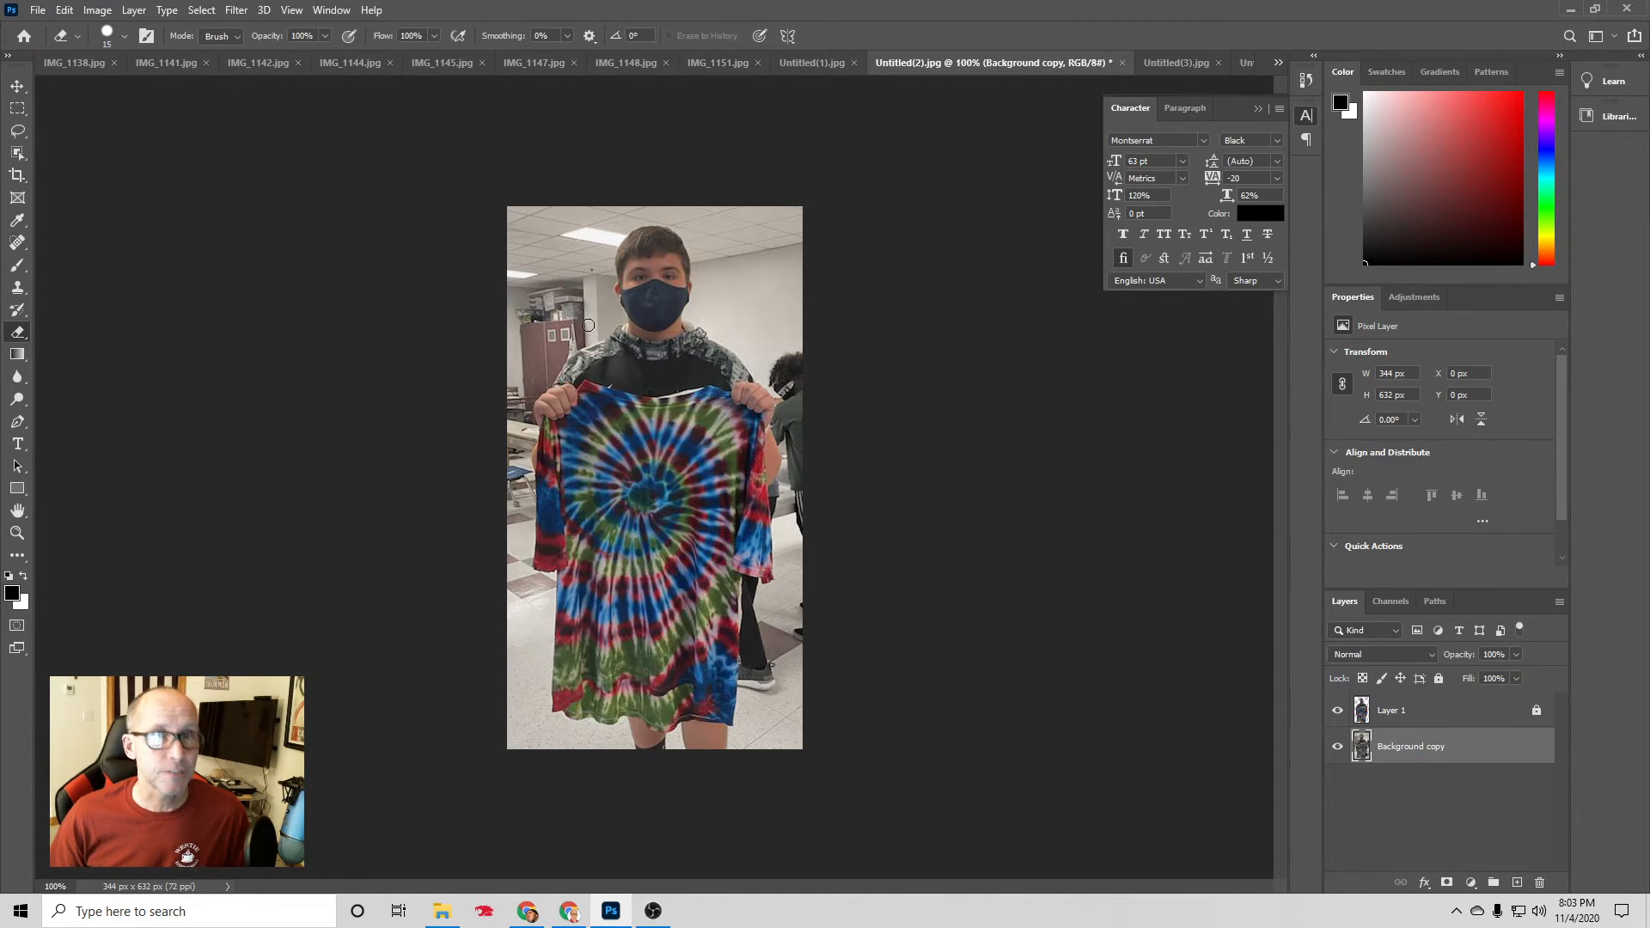
Set up a Save for Web export of the image as a JPEG at maximum quality, 100.
click(43, 12)
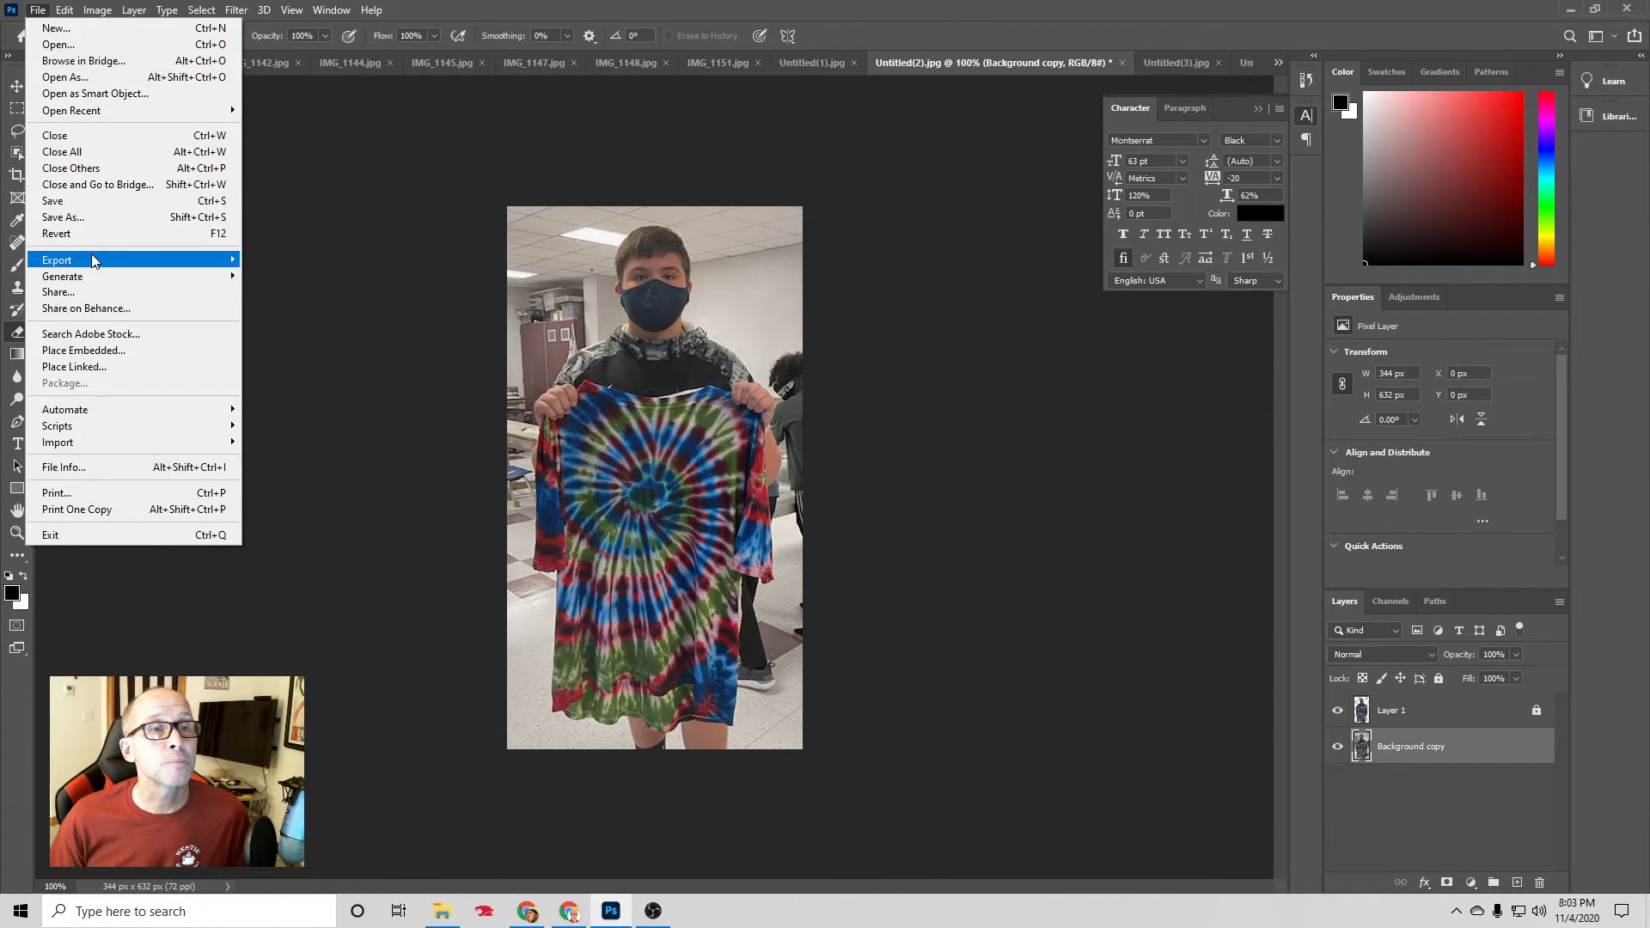
mouse_move(100, 261)
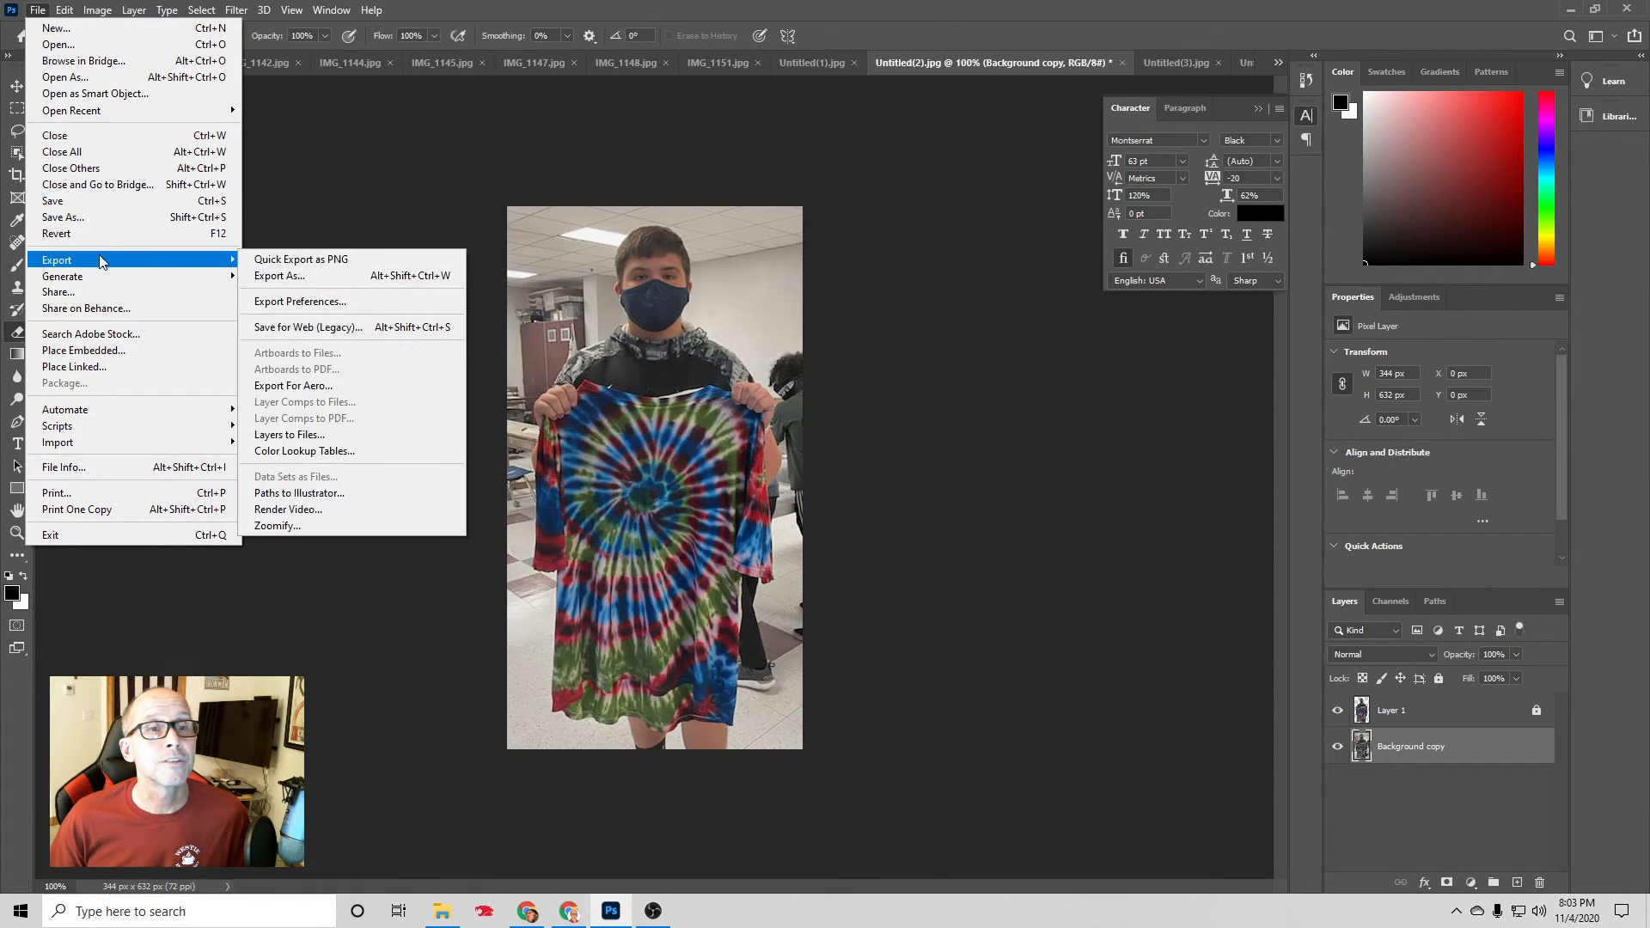
click(325, 327)
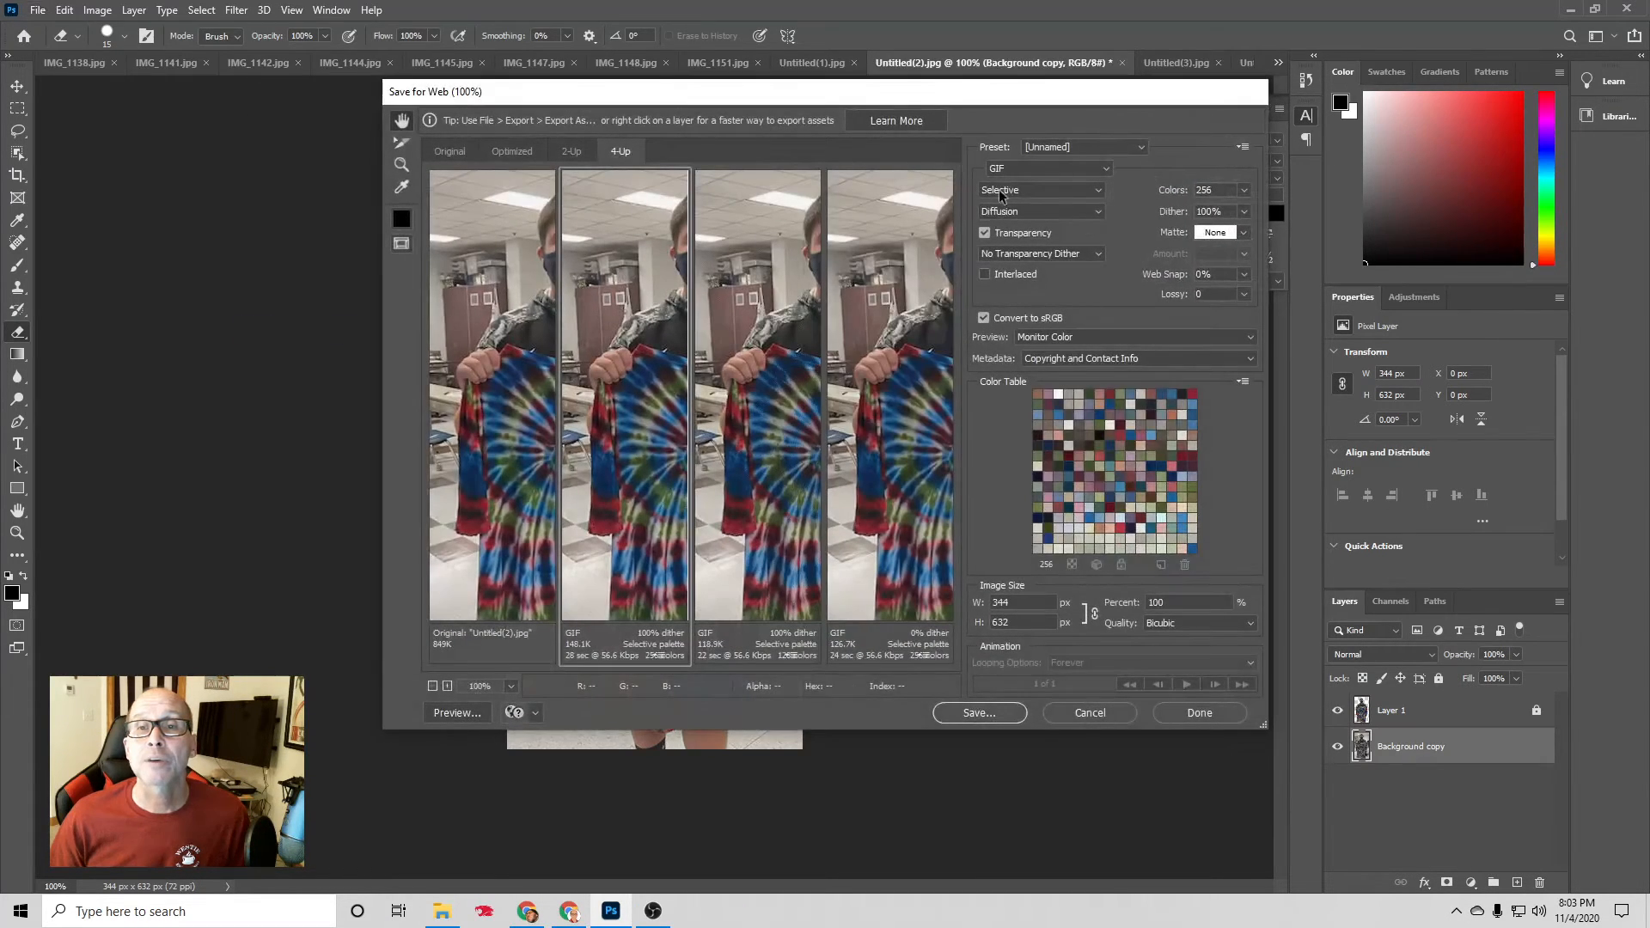
click(1047, 170)
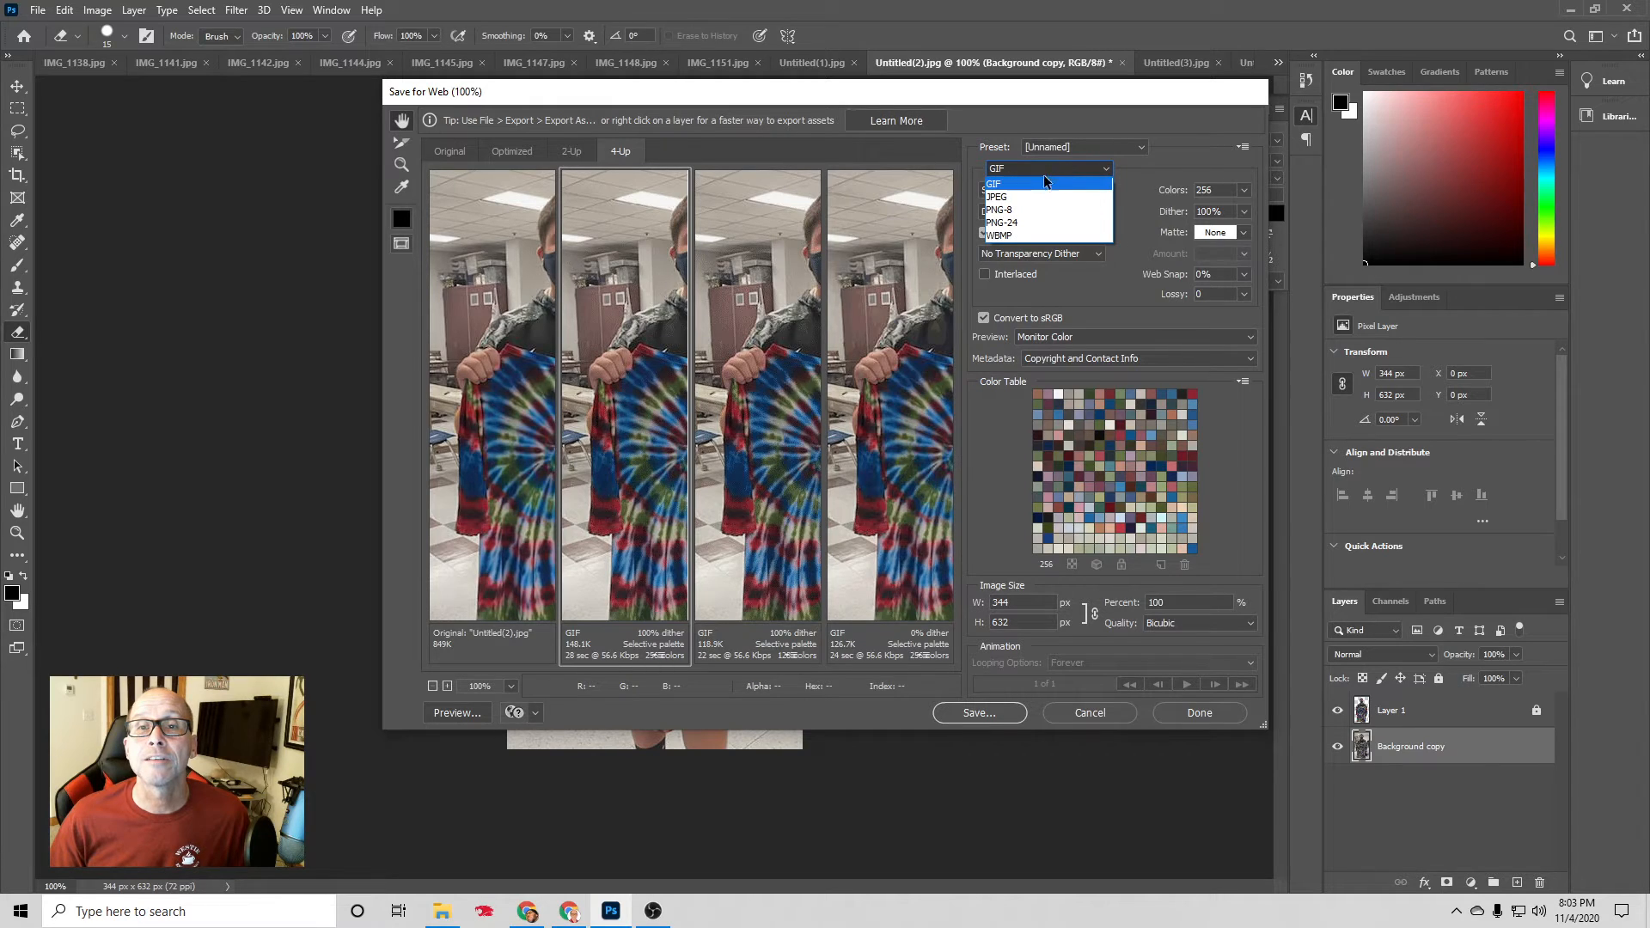
click(1040, 197)
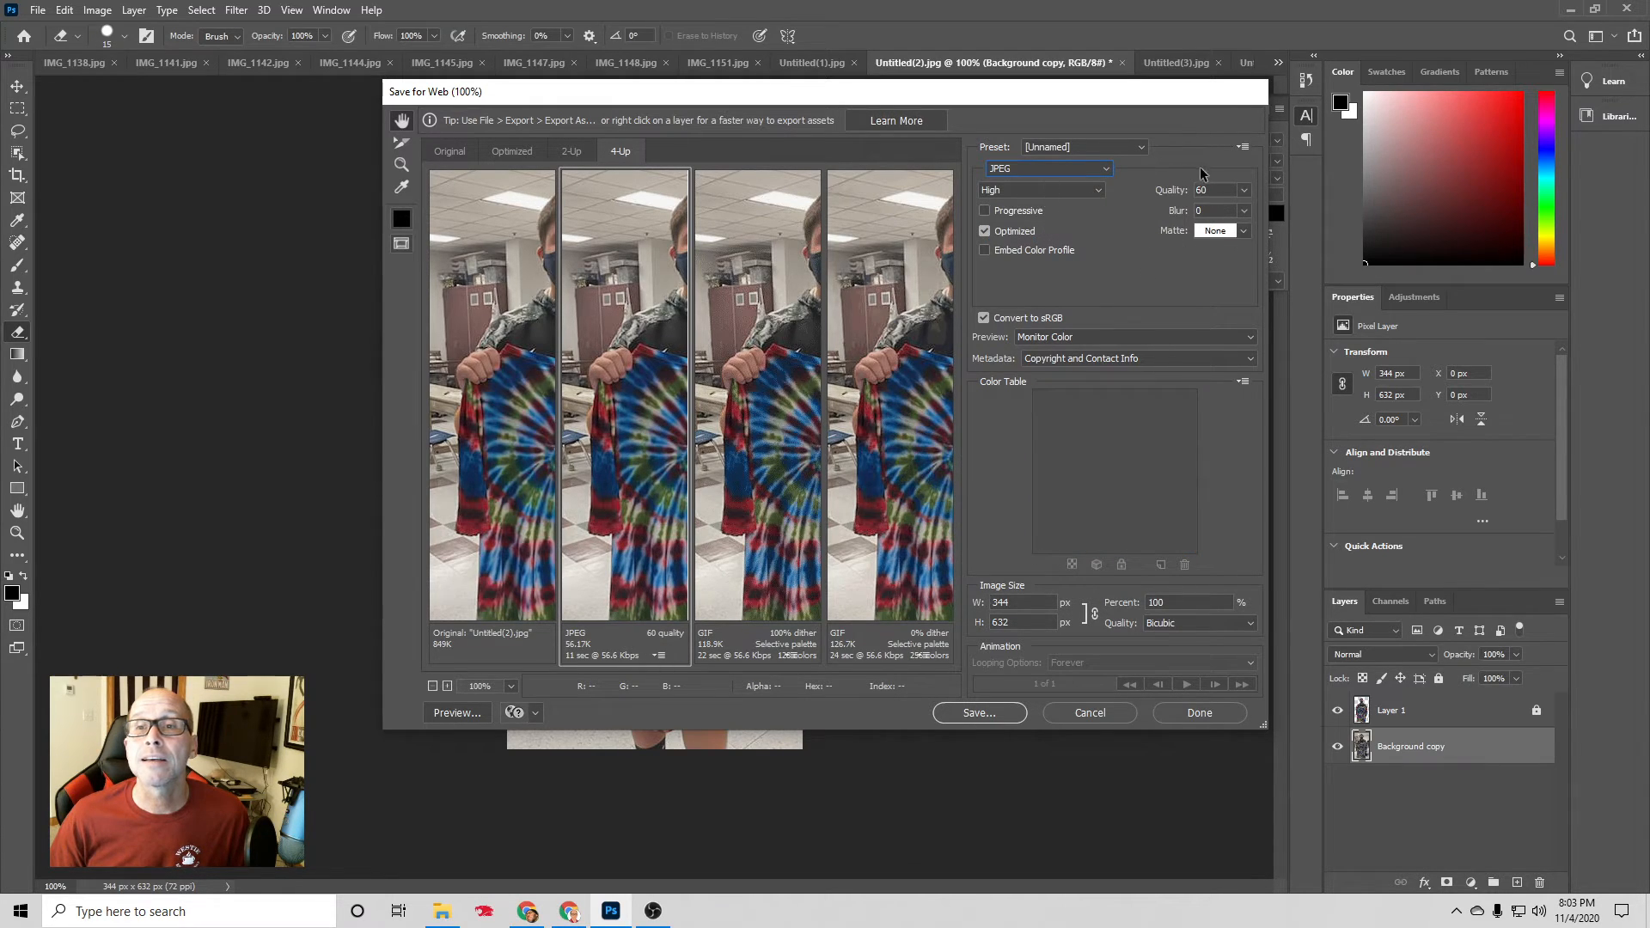
click(1242, 189)
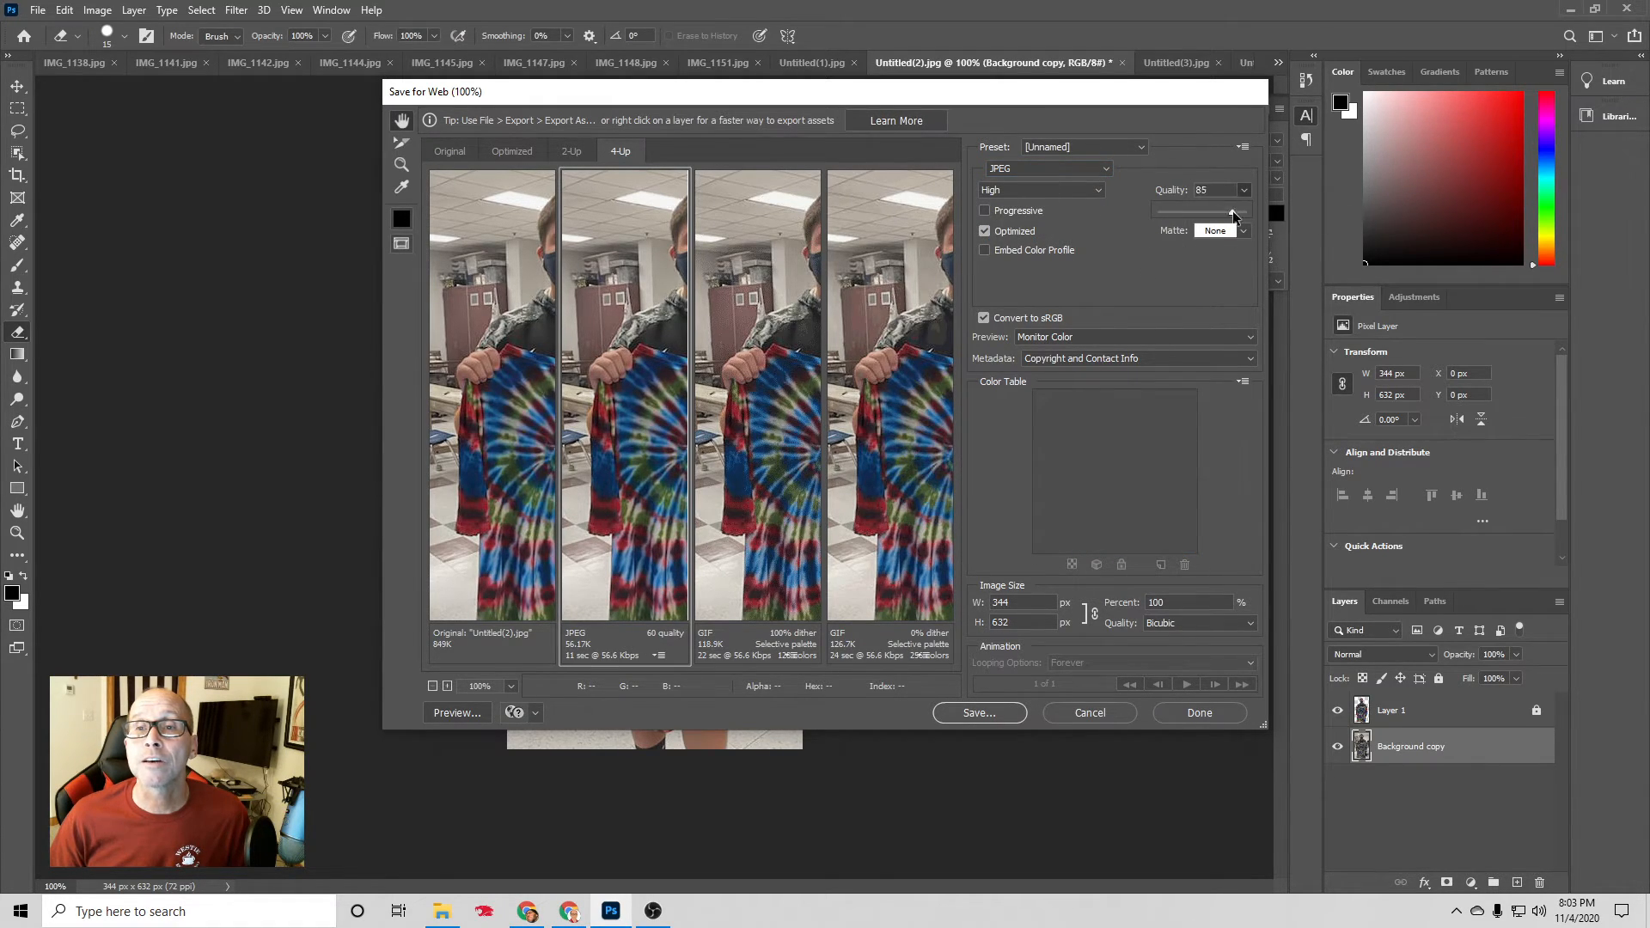
drag(1233, 214, 1265, 214)
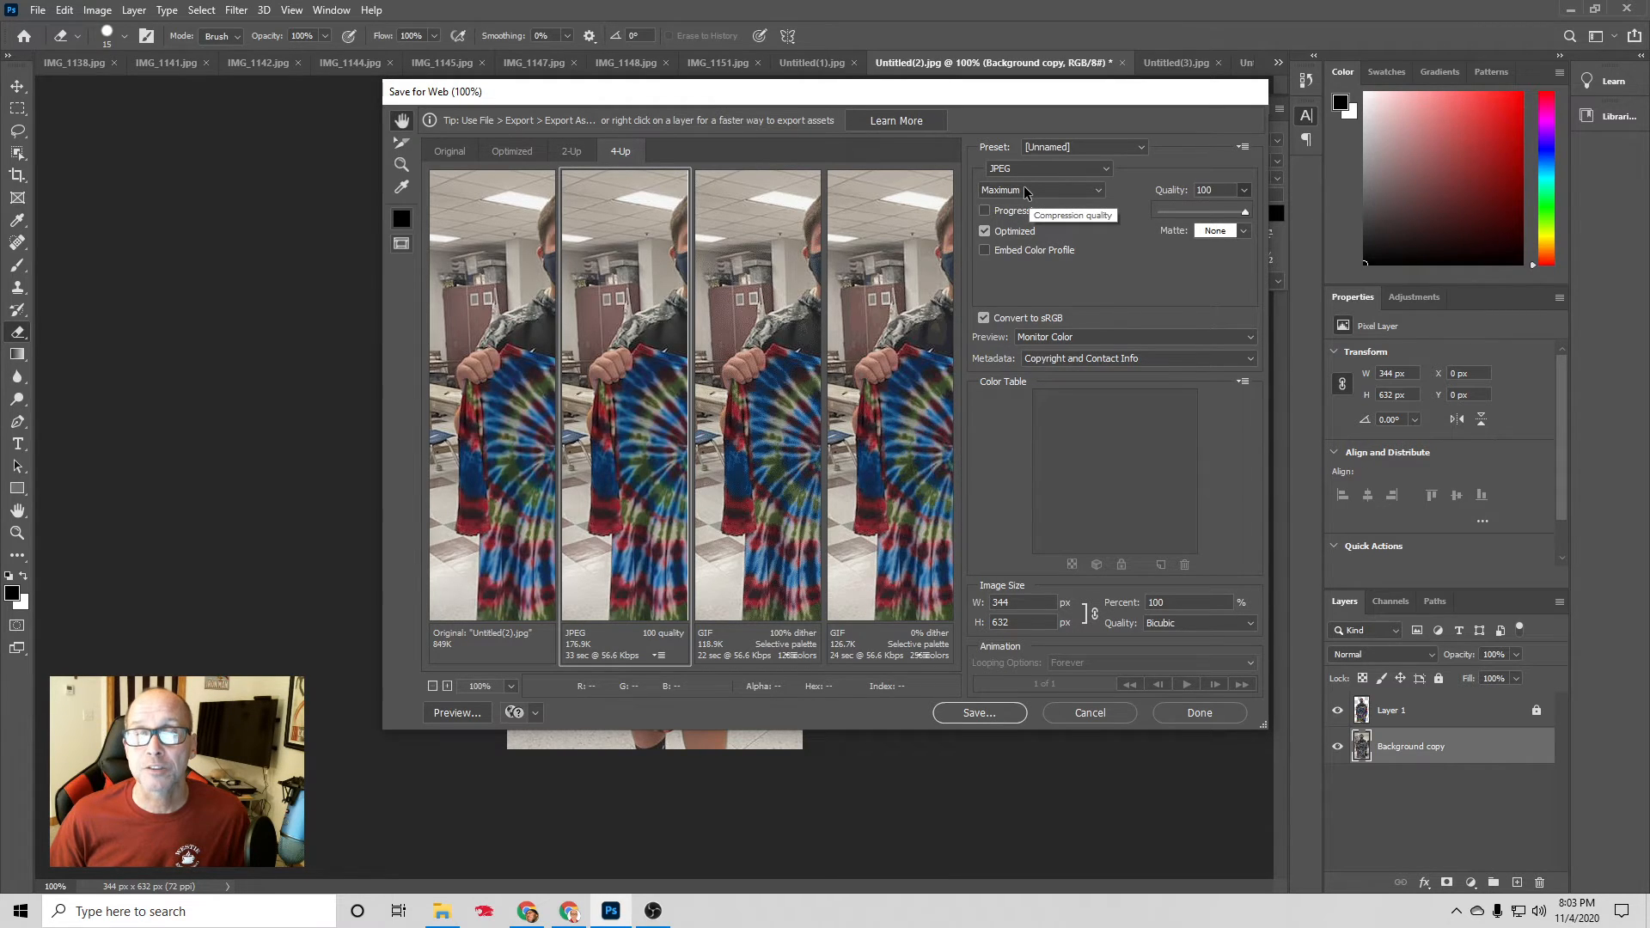
Save the optimized JPEG as eleventh_crop_retouched in the pictures folder on the Desktop.
click(979, 713)
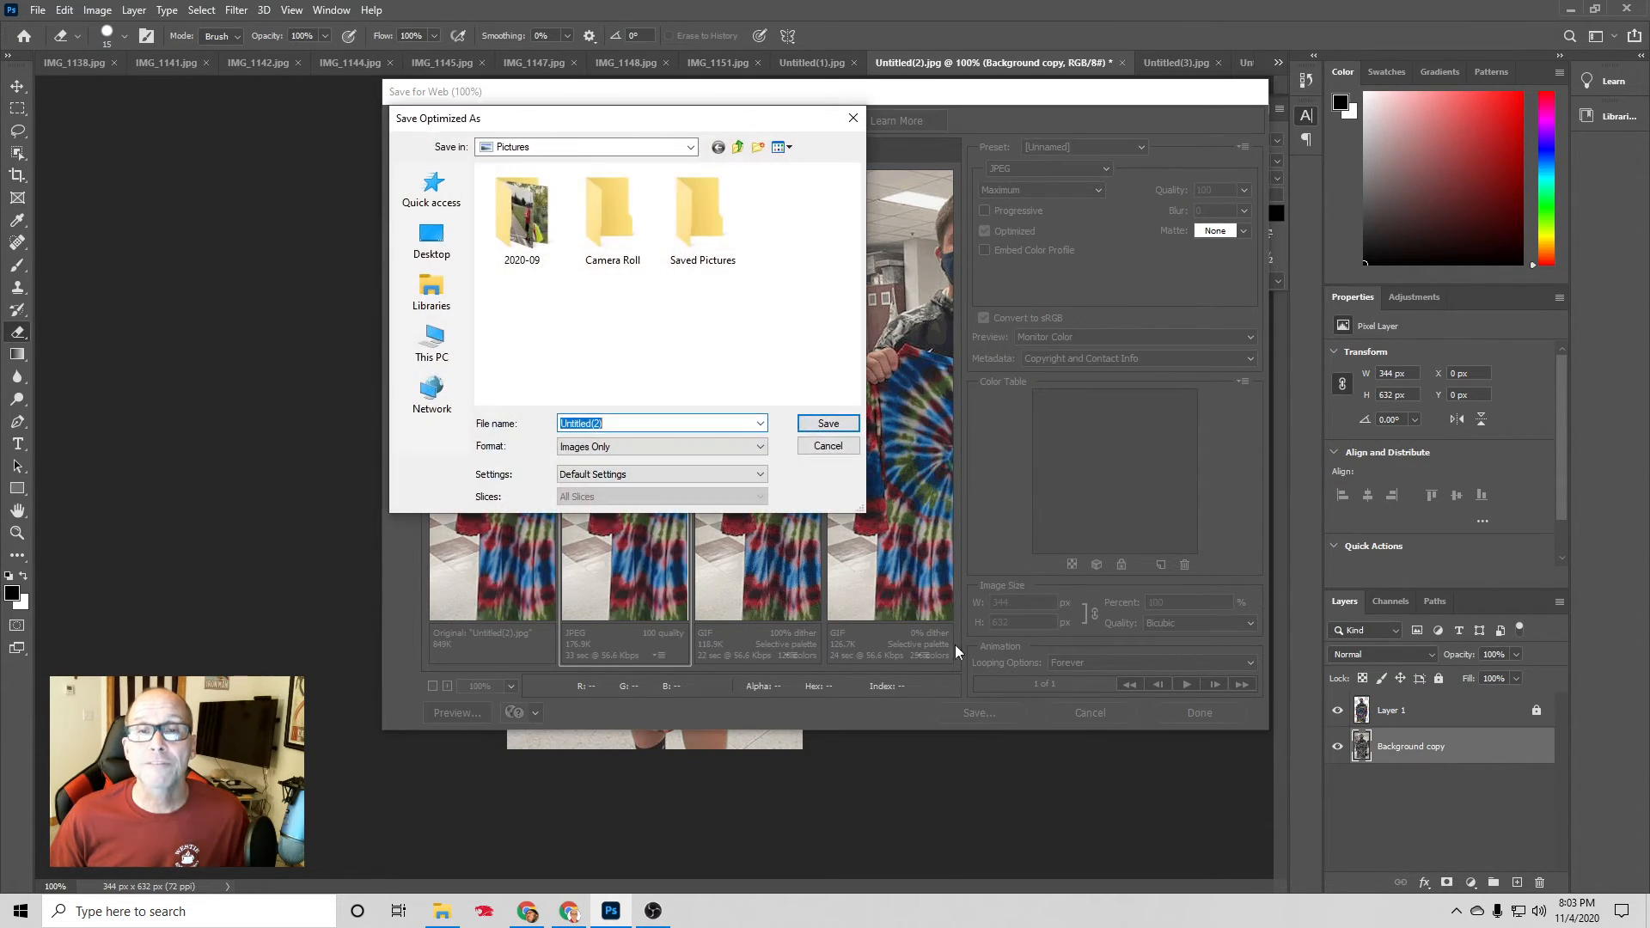
click(433, 241)
double_click(557, 369)
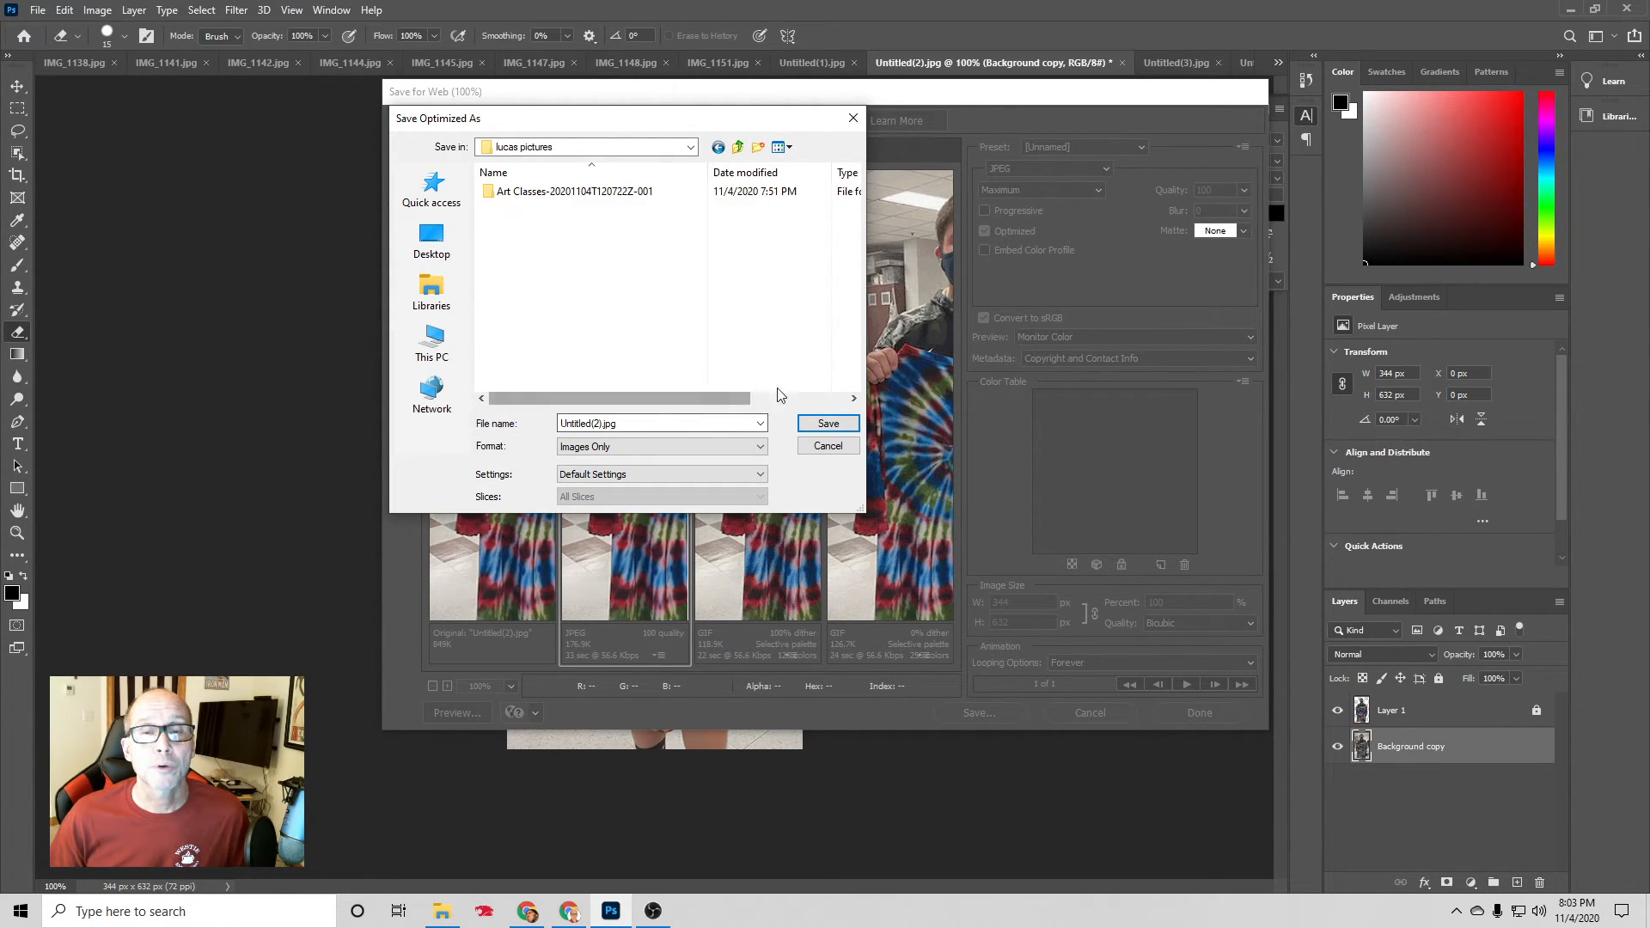
click(644, 423)
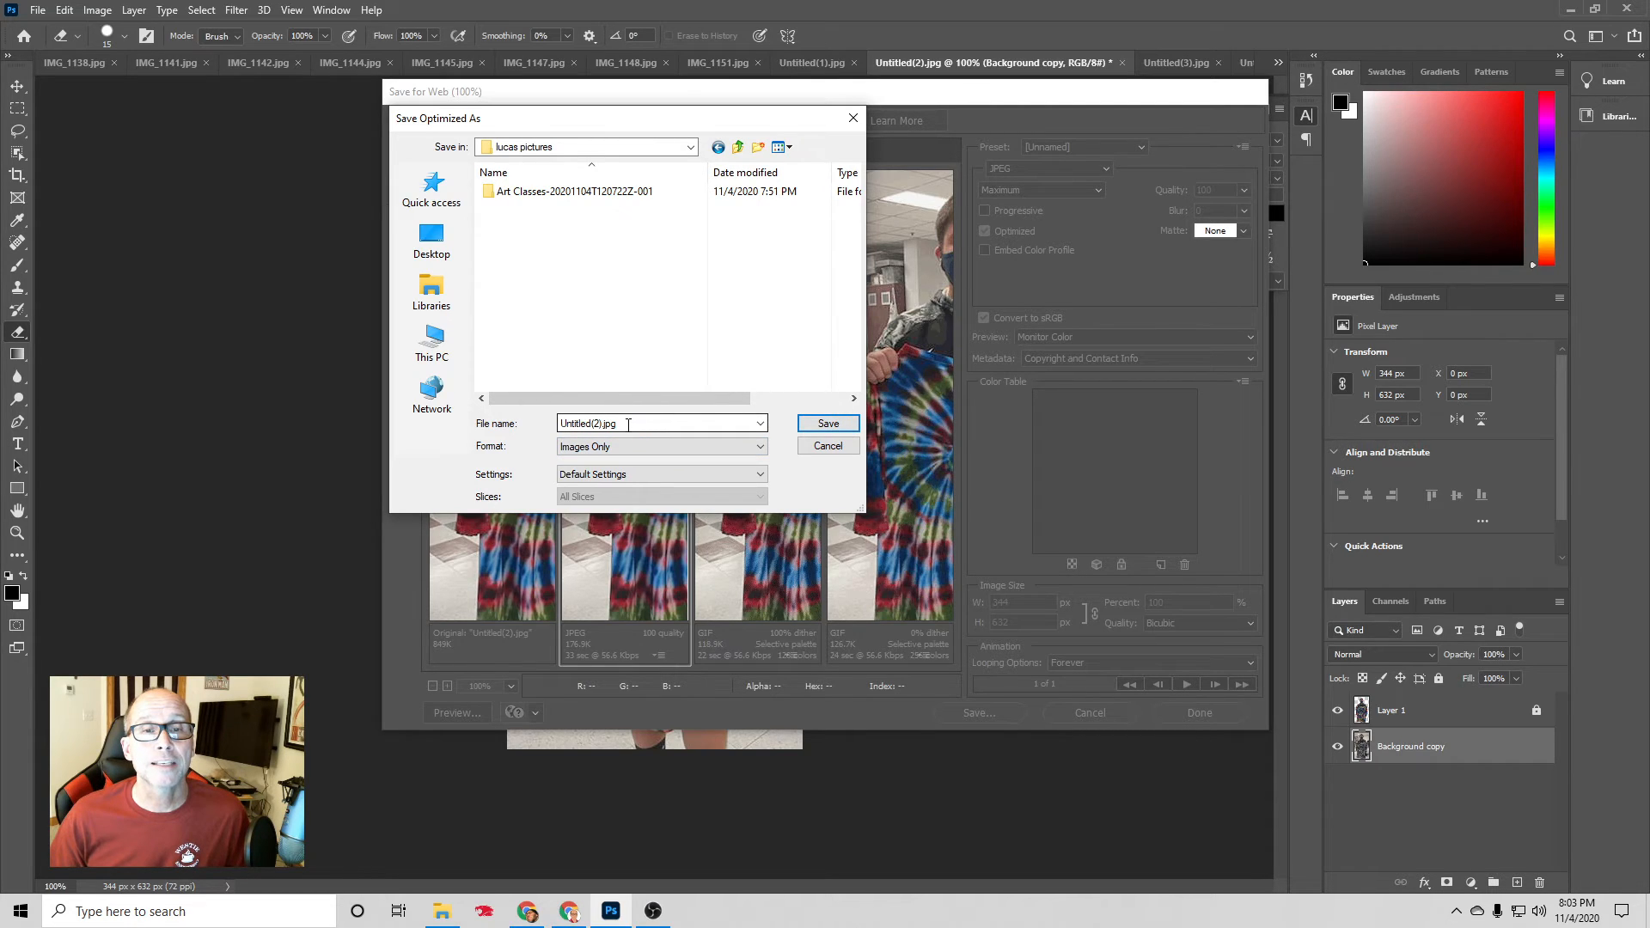
drag(629, 424, 531, 425)
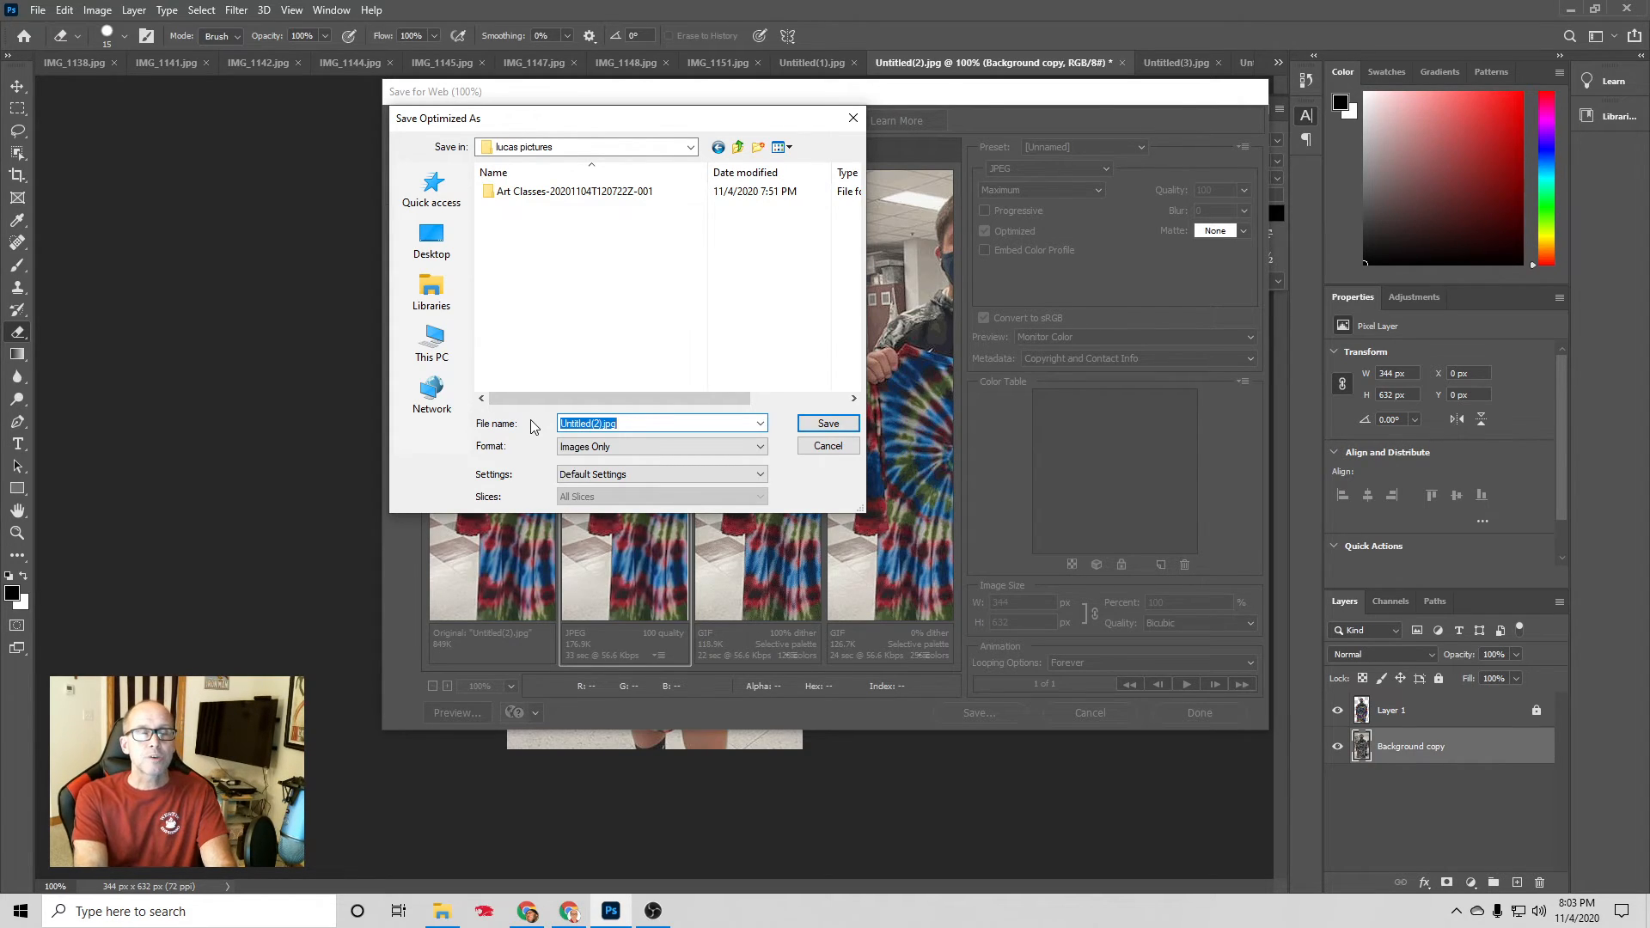
text(eleventh_crop_retouched)
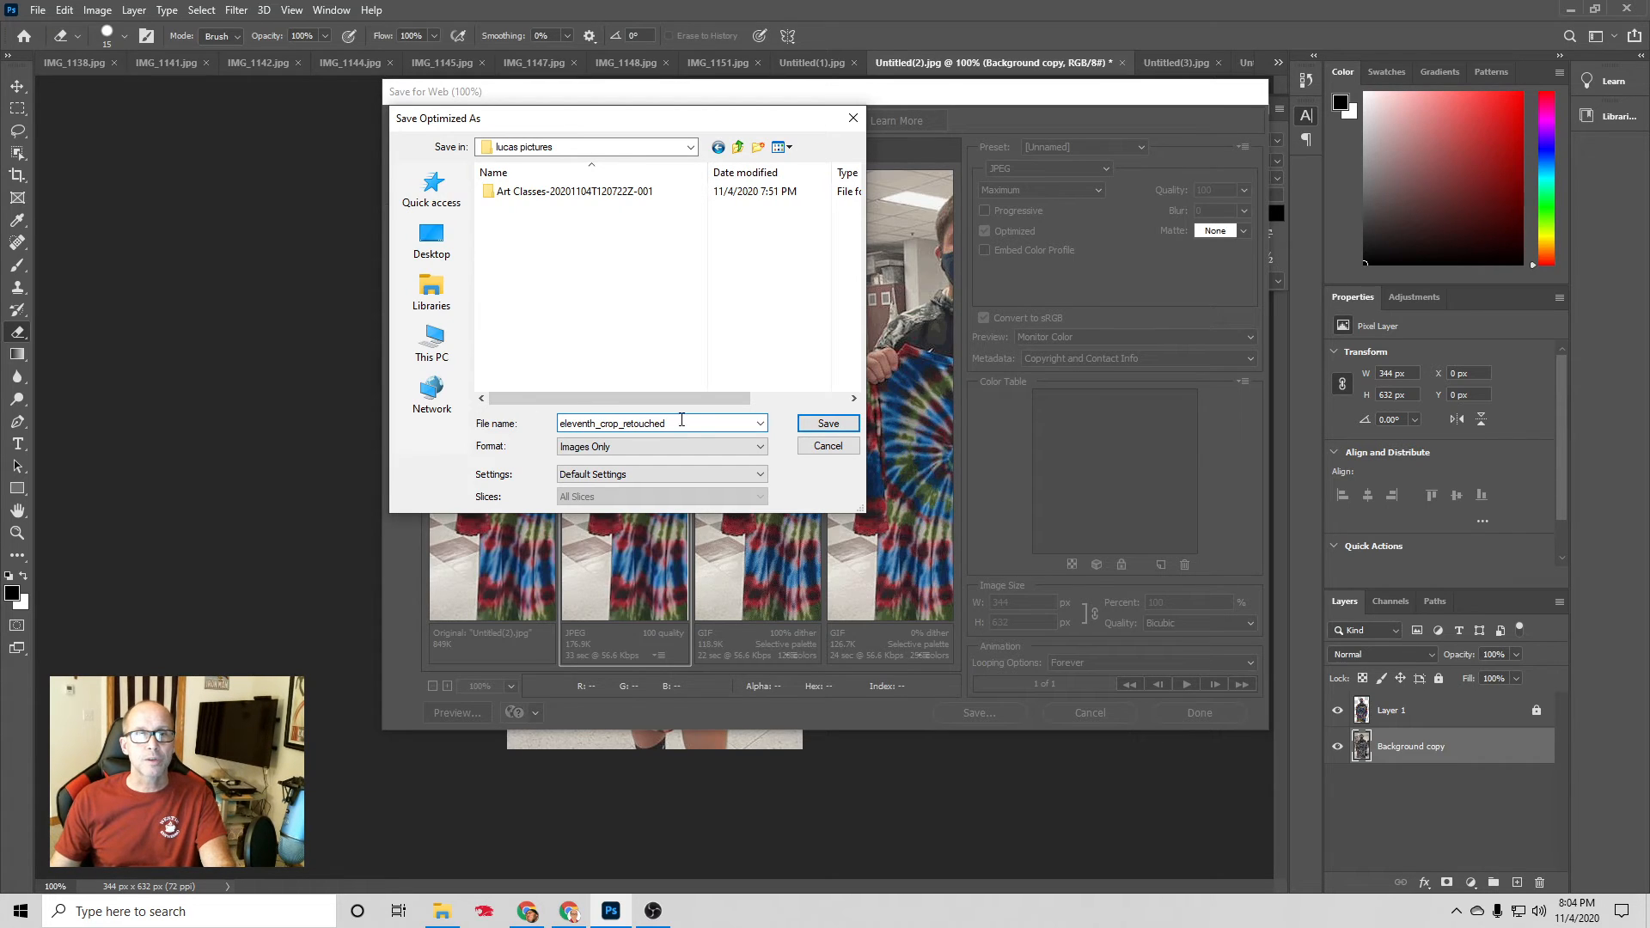
click(829, 424)
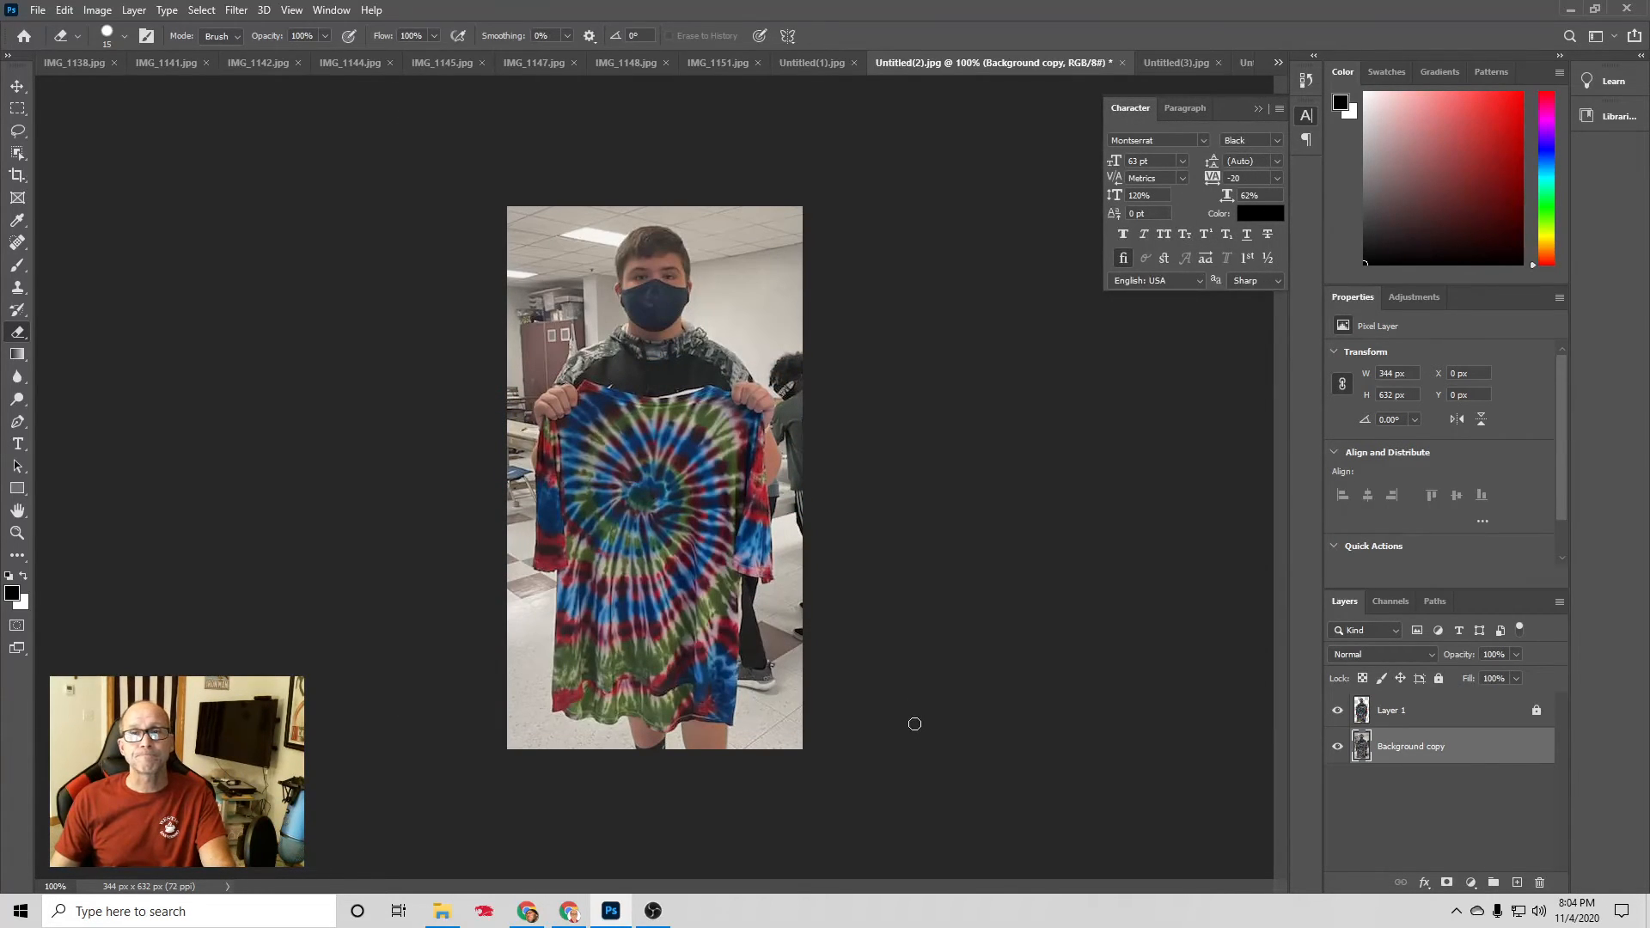
Close the document, saving its changes on the computer as the Photoshop file Untitled(2) in the Art Classes folder with Maximize Compatibility.
click(1122, 63)
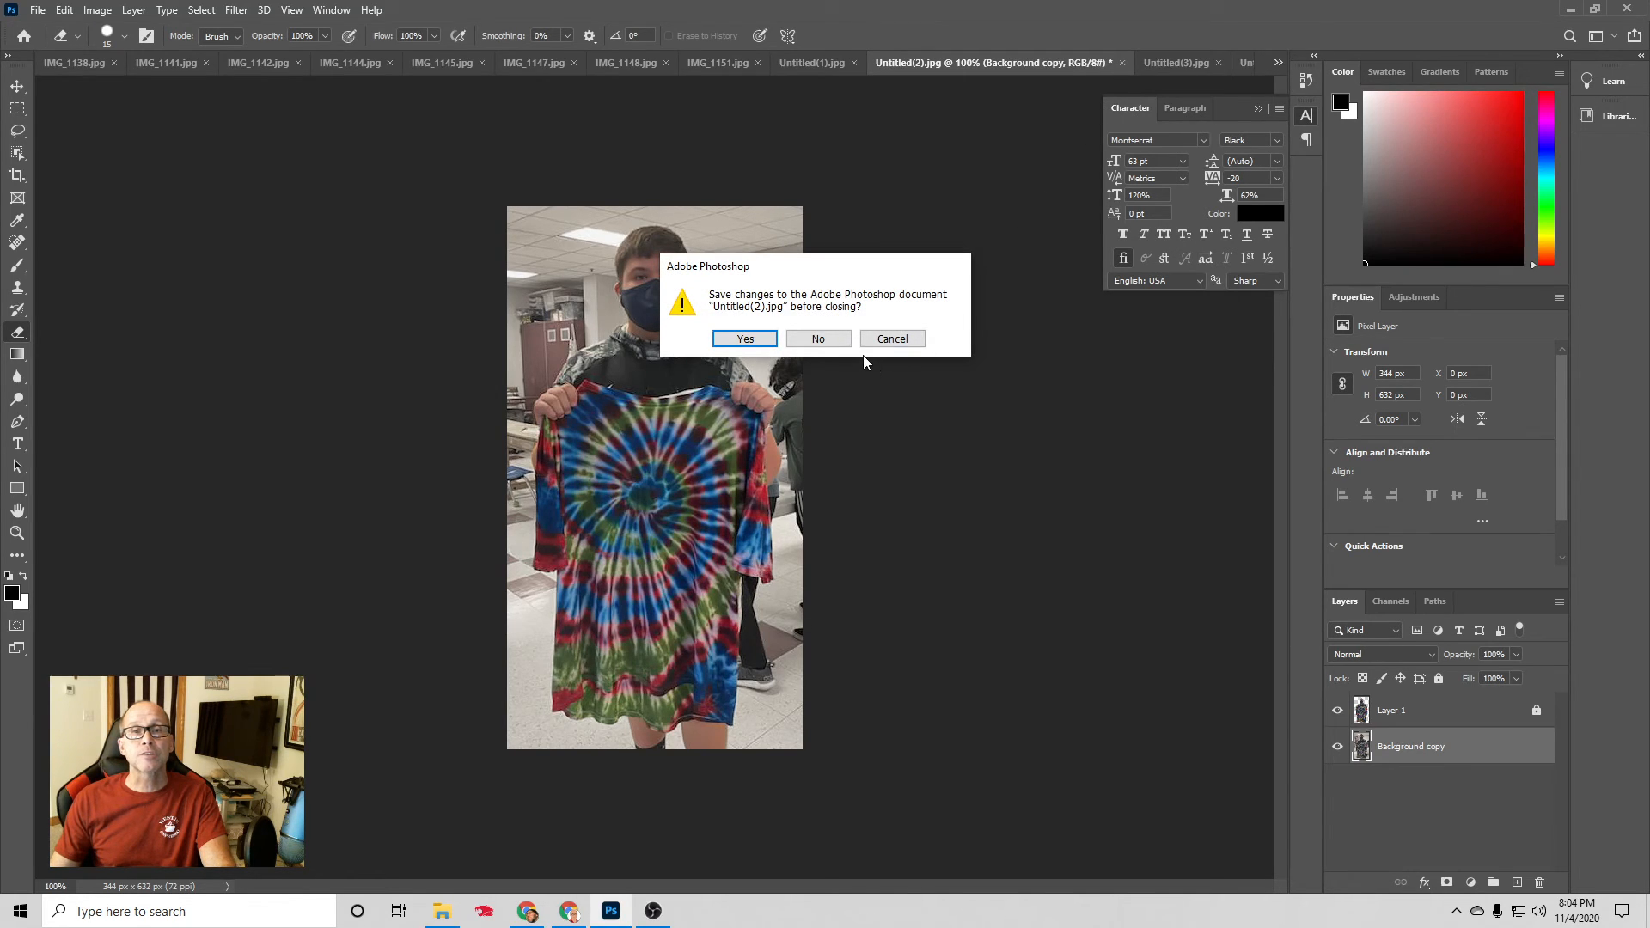
click(762, 340)
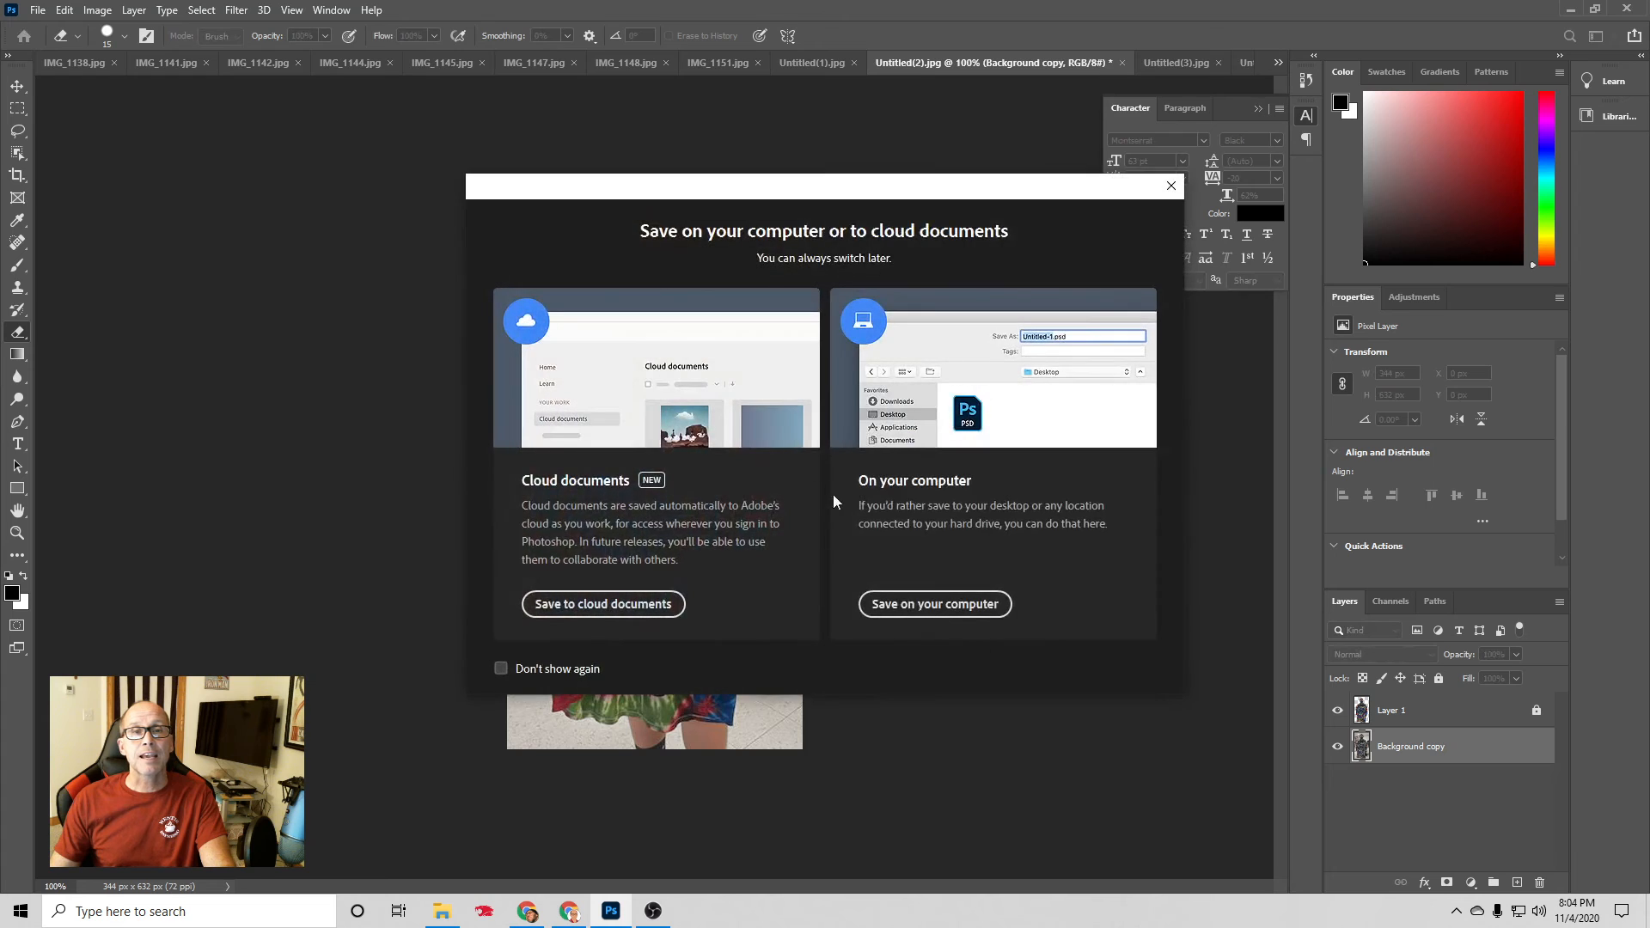
click(891, 612)
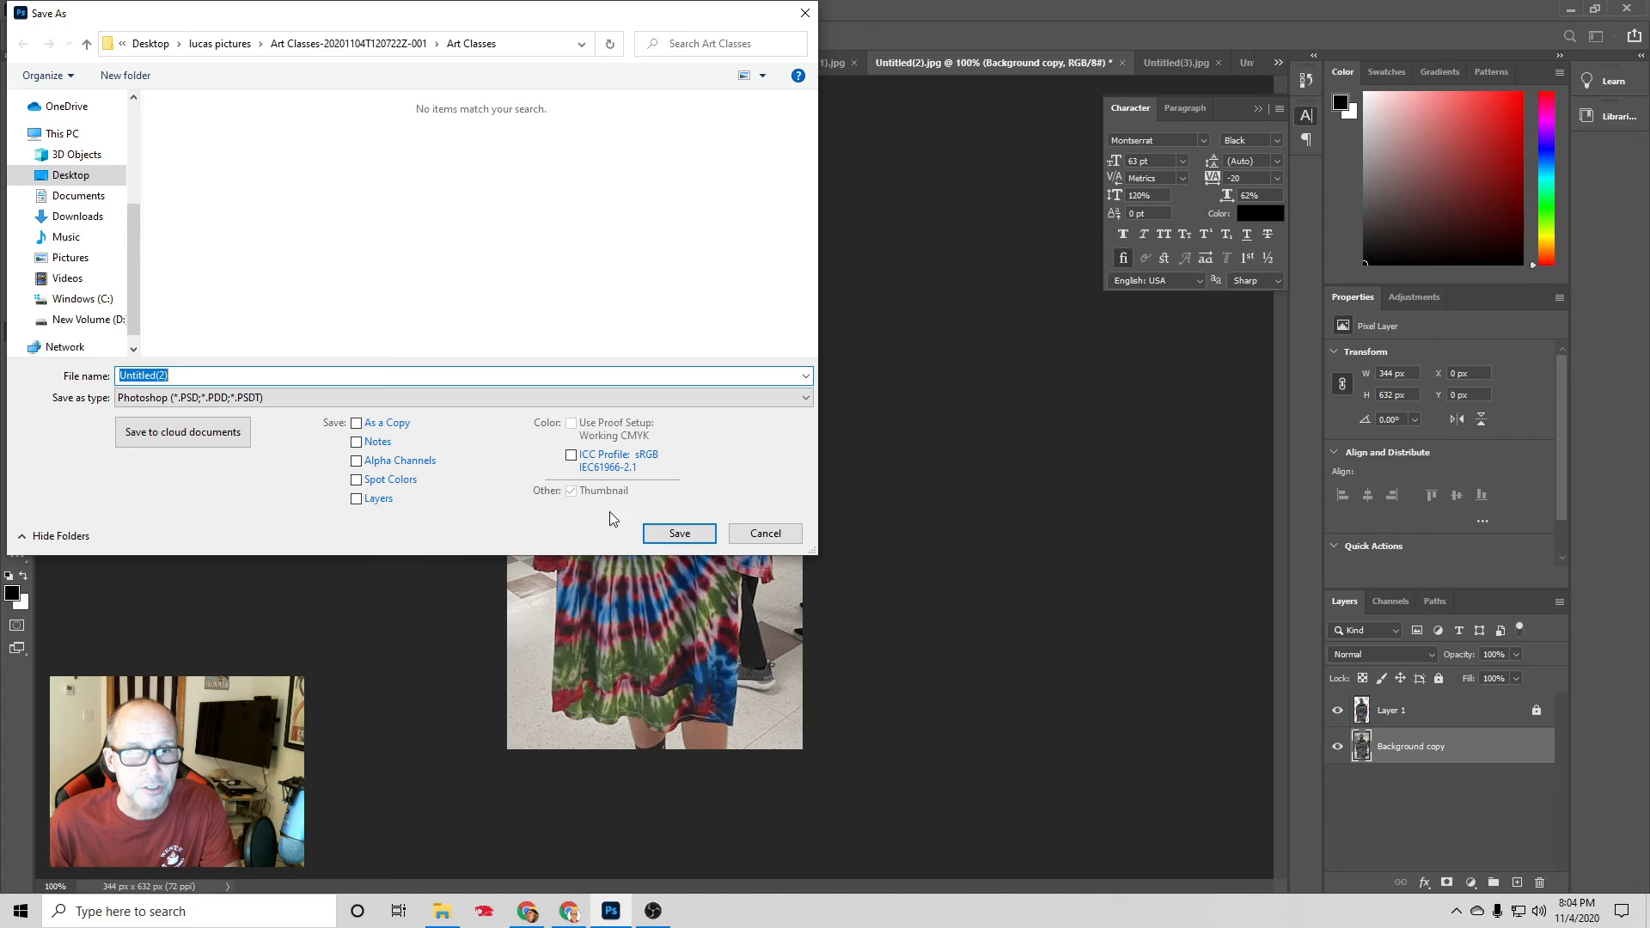
click(679, 533)
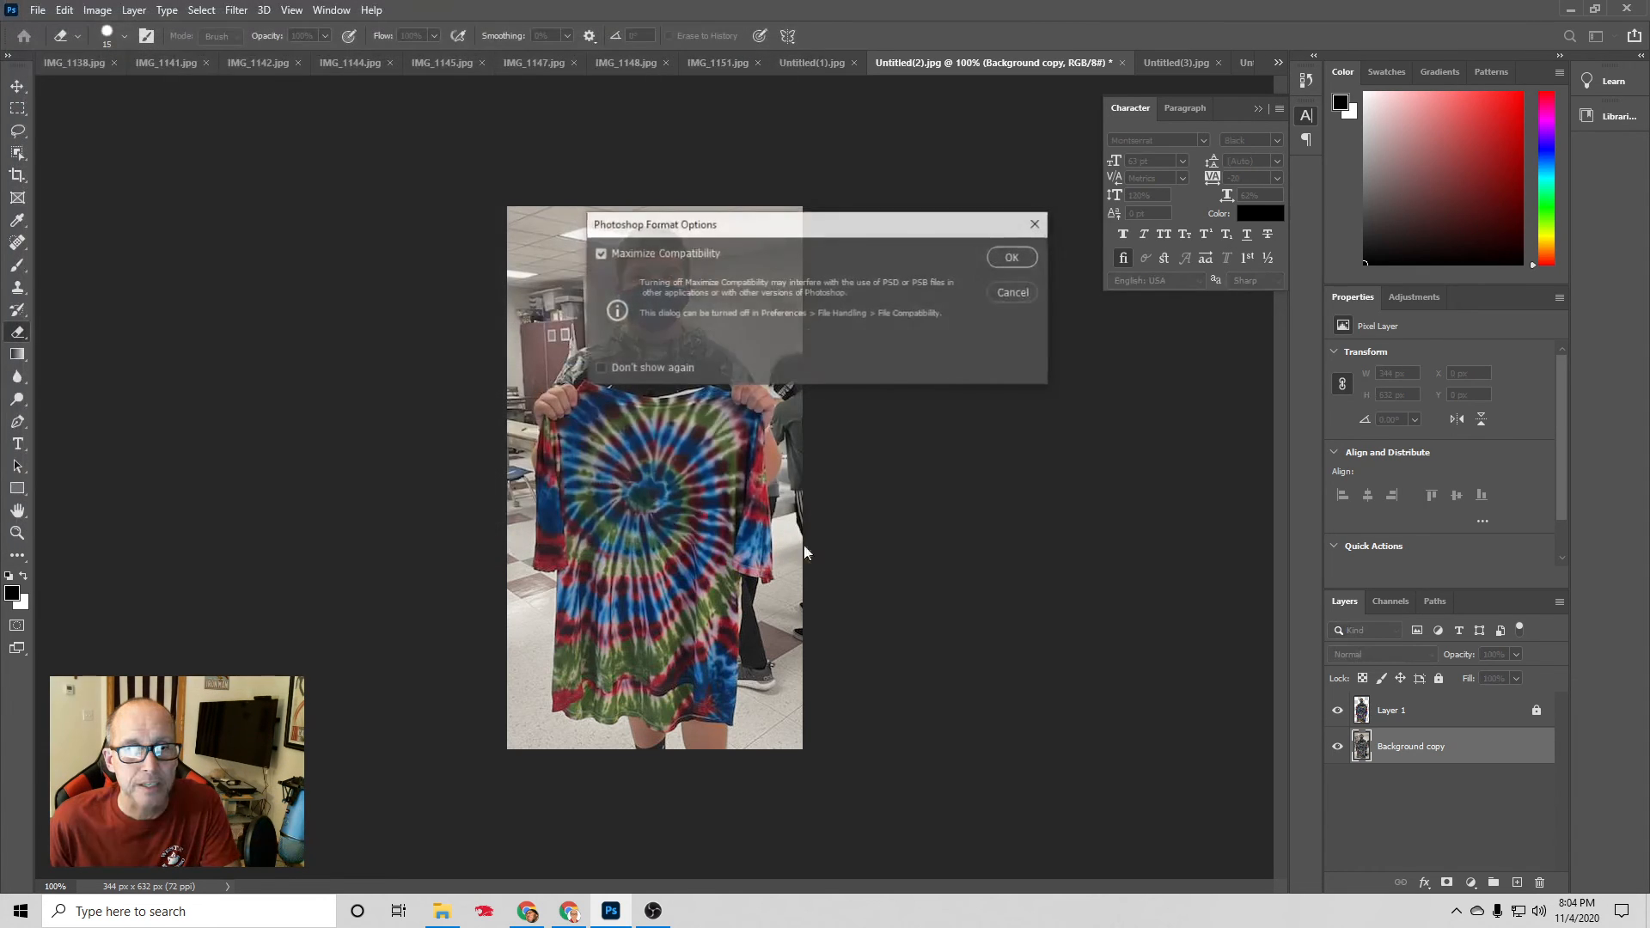
click(1012, 258)
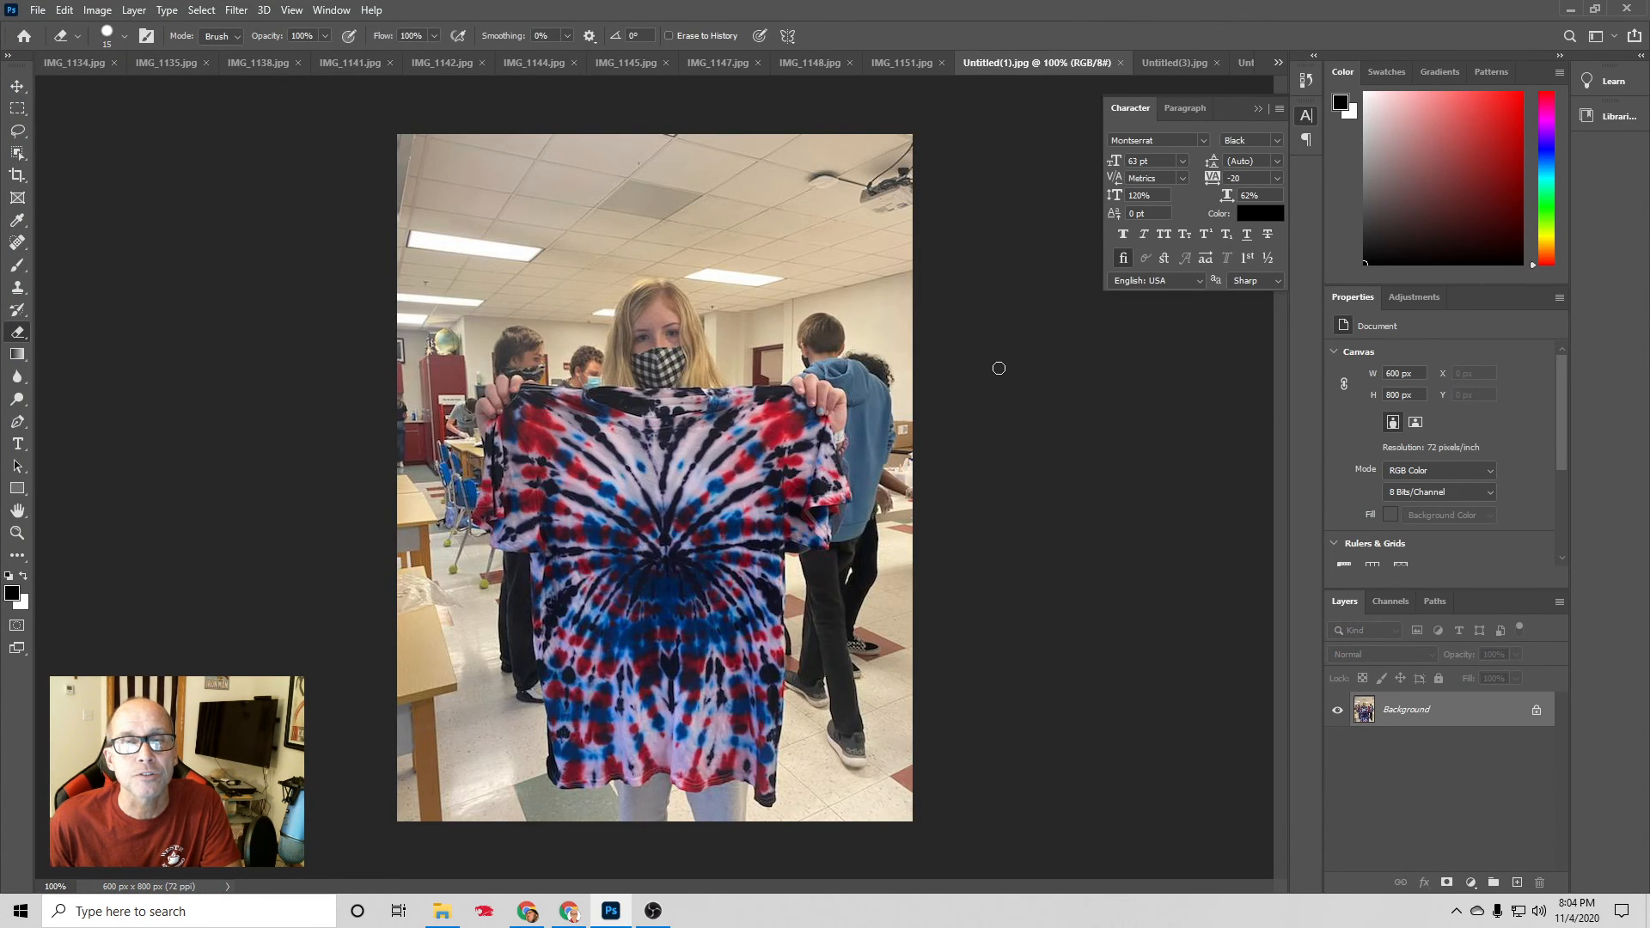